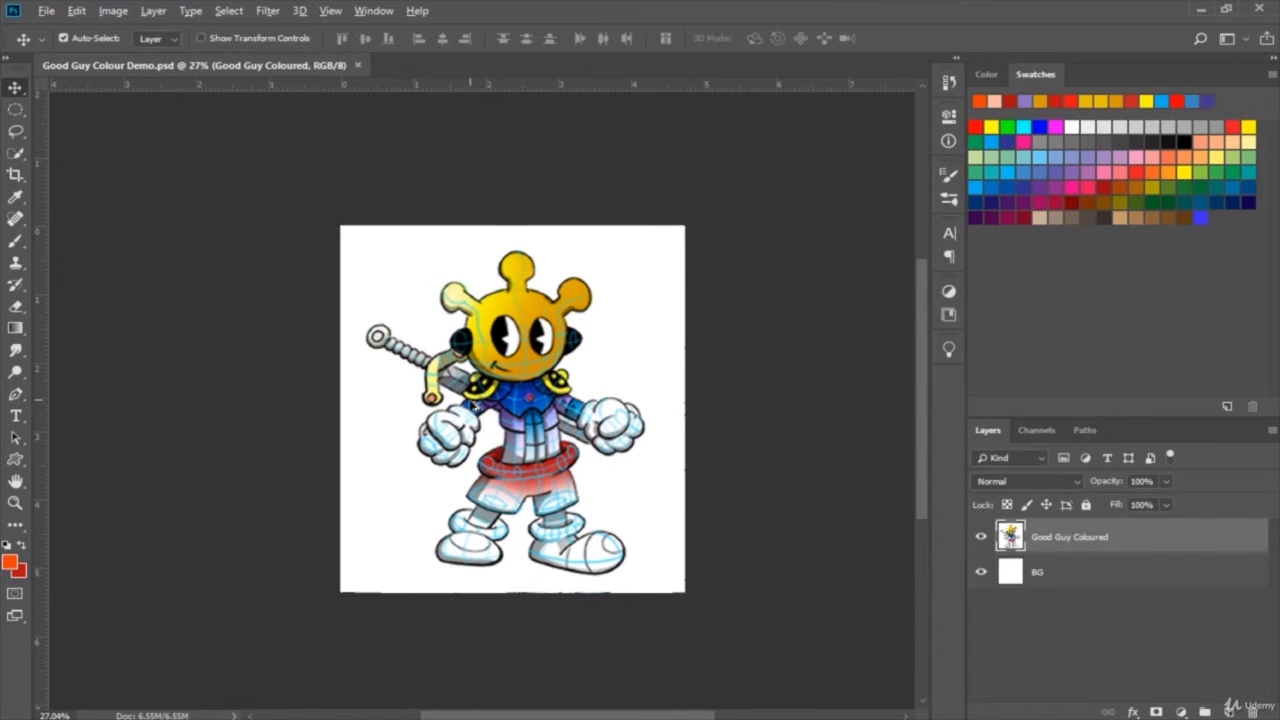
Examine the whole coloured character at a closer zoom.
scroll(476, 406, up, 2)
scroll(490, 392, down, 1)
scroll(548, 413, up, 1)
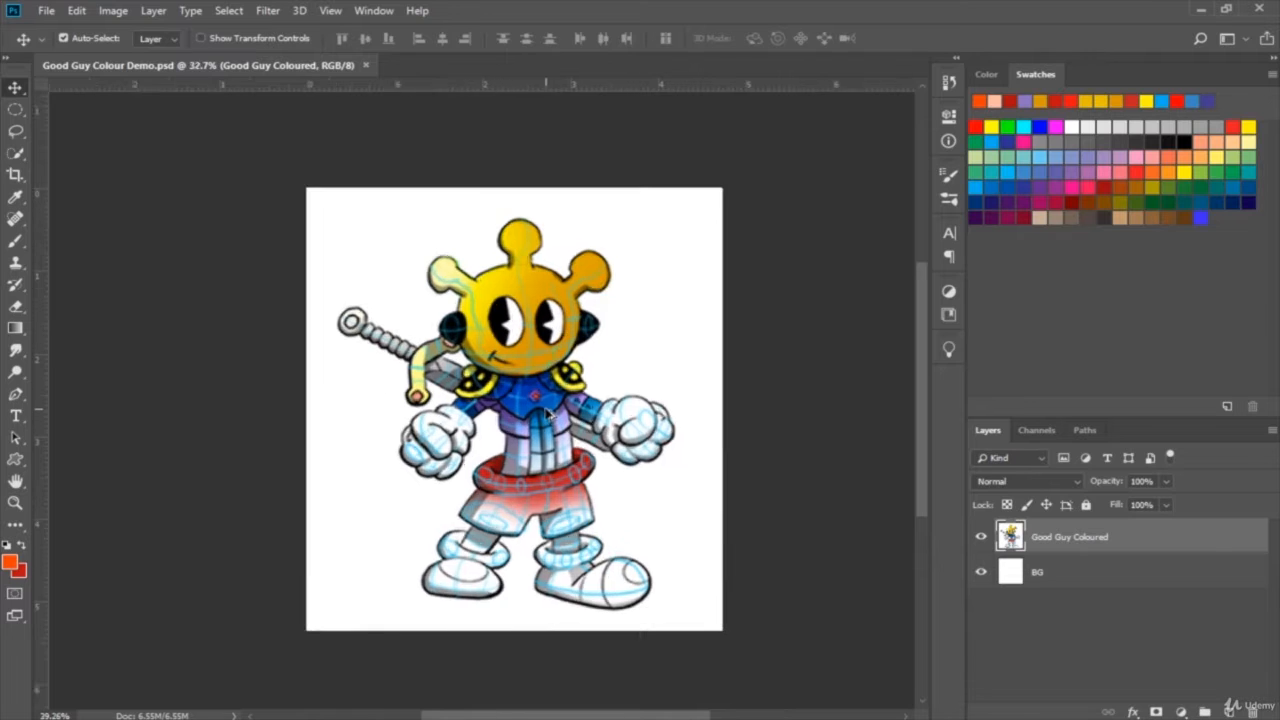
scroll(548, 413, up, 3)
scroll(505, 337, down, 2)
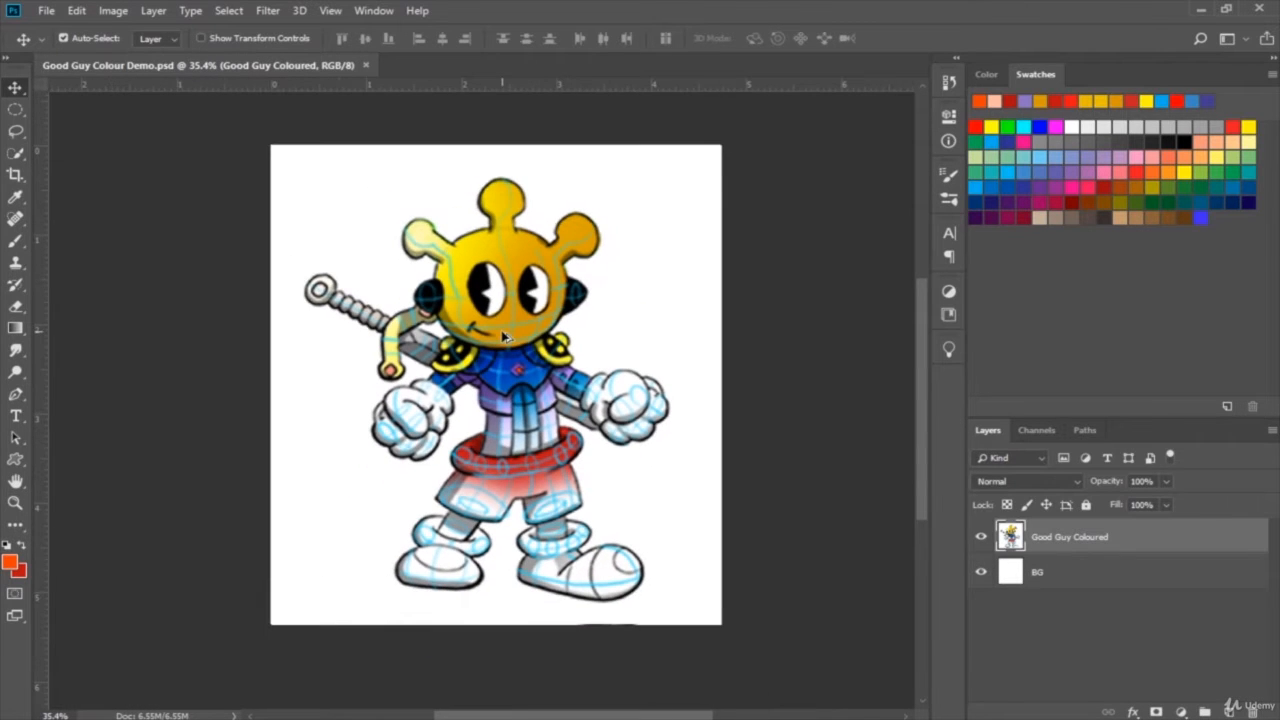
scroll(482, 356, up, 1)
scroll(484, 378, down, 1)
scroll(486, 380, up, 2)
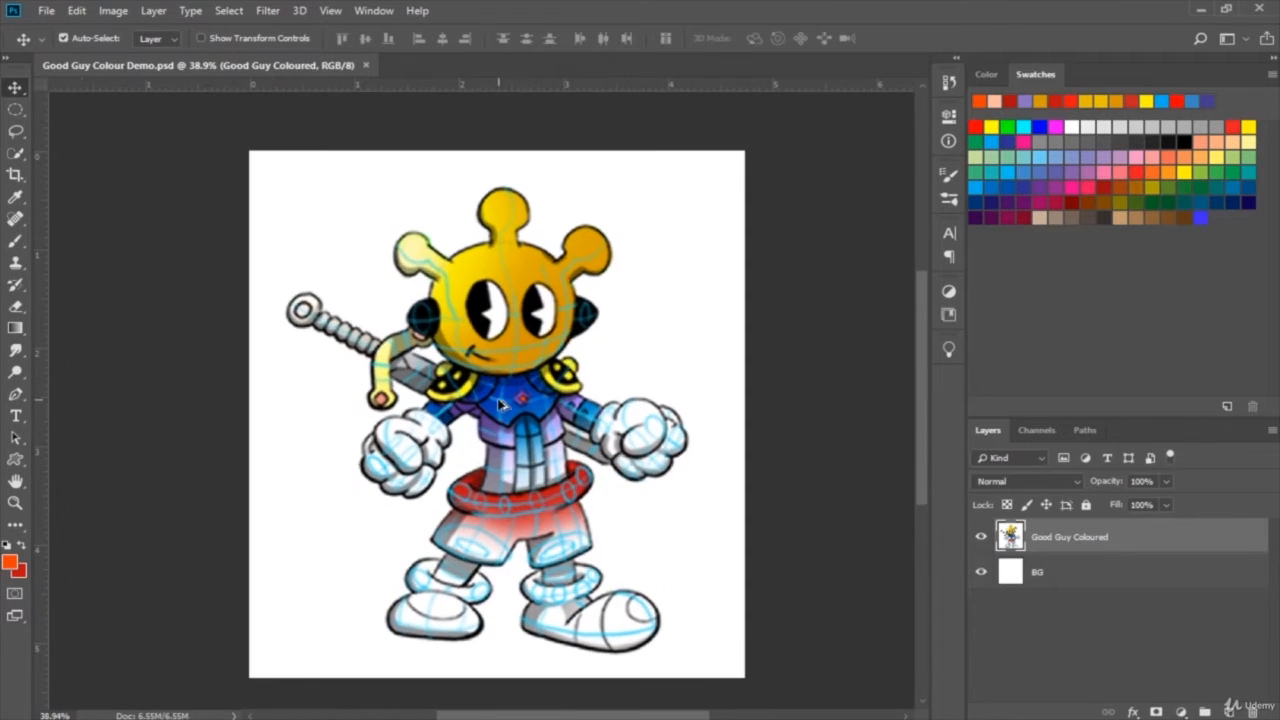
Activate the Zoom tool and shift the view of the character vertically and sideways.
key(z)
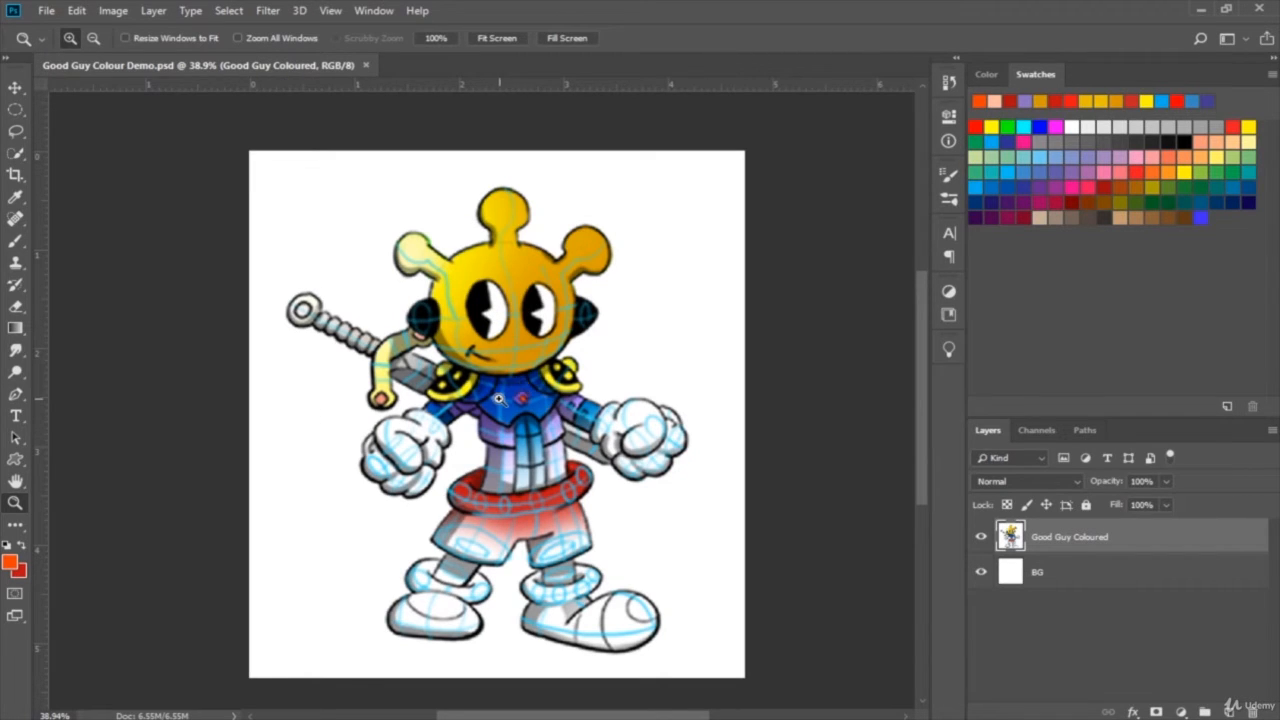
scroll(498, 398, up, 2)
scroll(499, 398, down, 3)
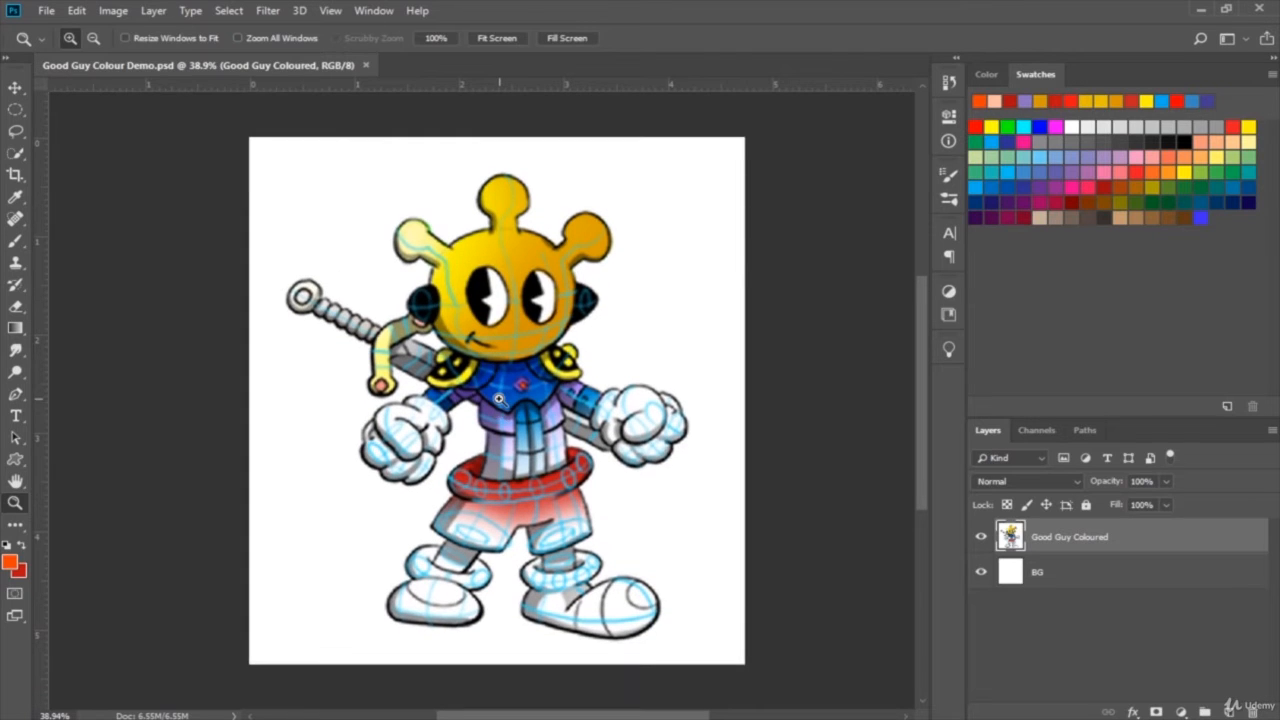
scroll(494, 375, left, 2)
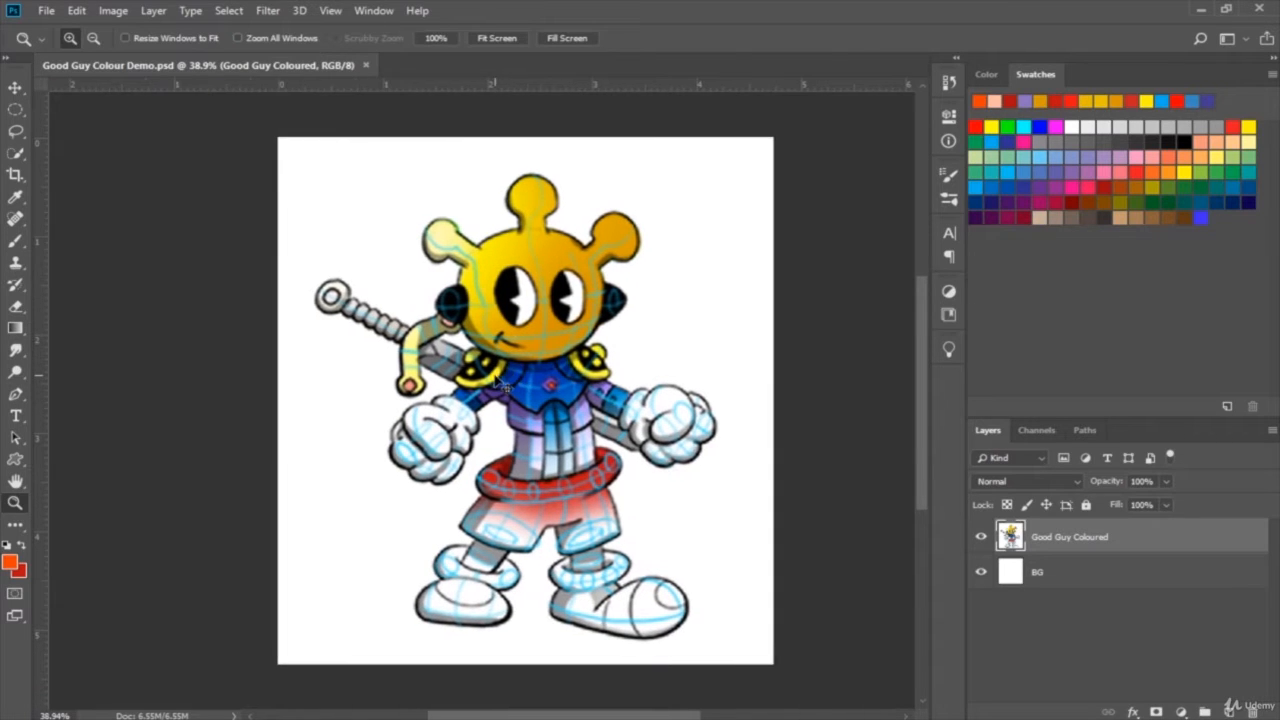
scroll(496, 378, right, 2)
scroll(498, 381, left, 3)
scroll(498, 381, right, 5)
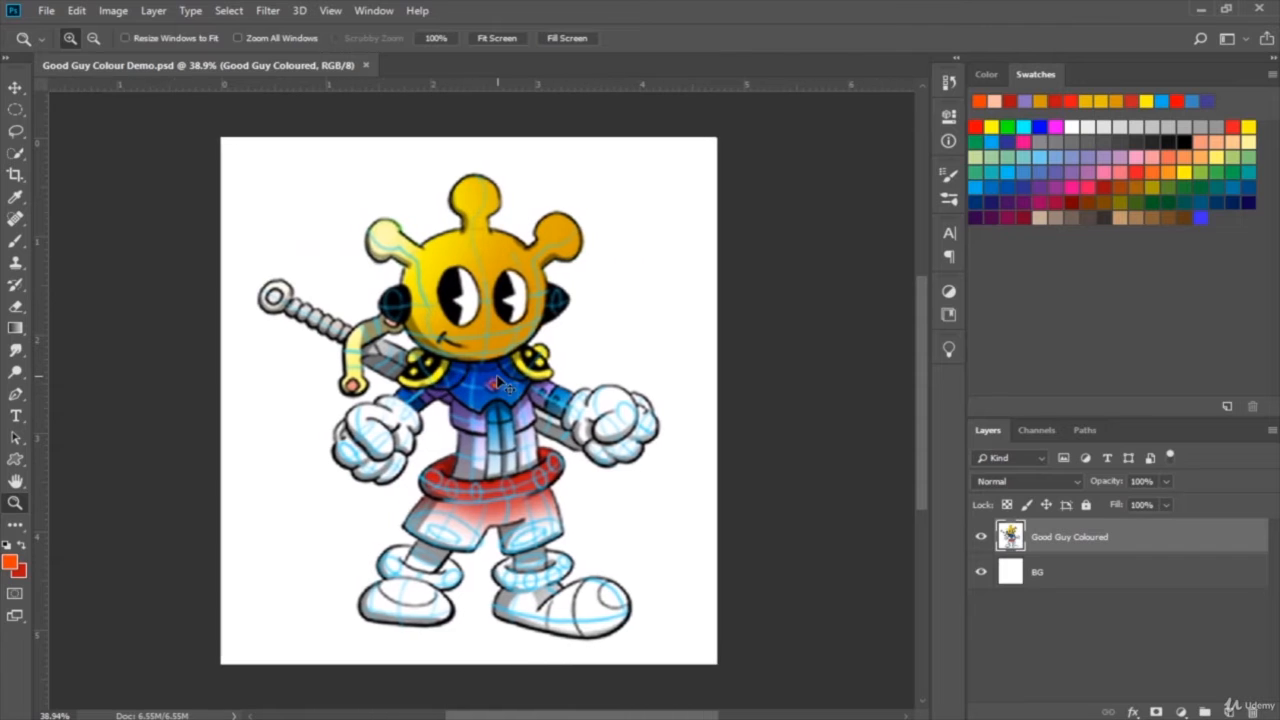
Examine the blue chest armour and its red gem up close, and return to the wider figure.
scroll(477, 382, up, 3)
scroll(477, 382, up, 2)
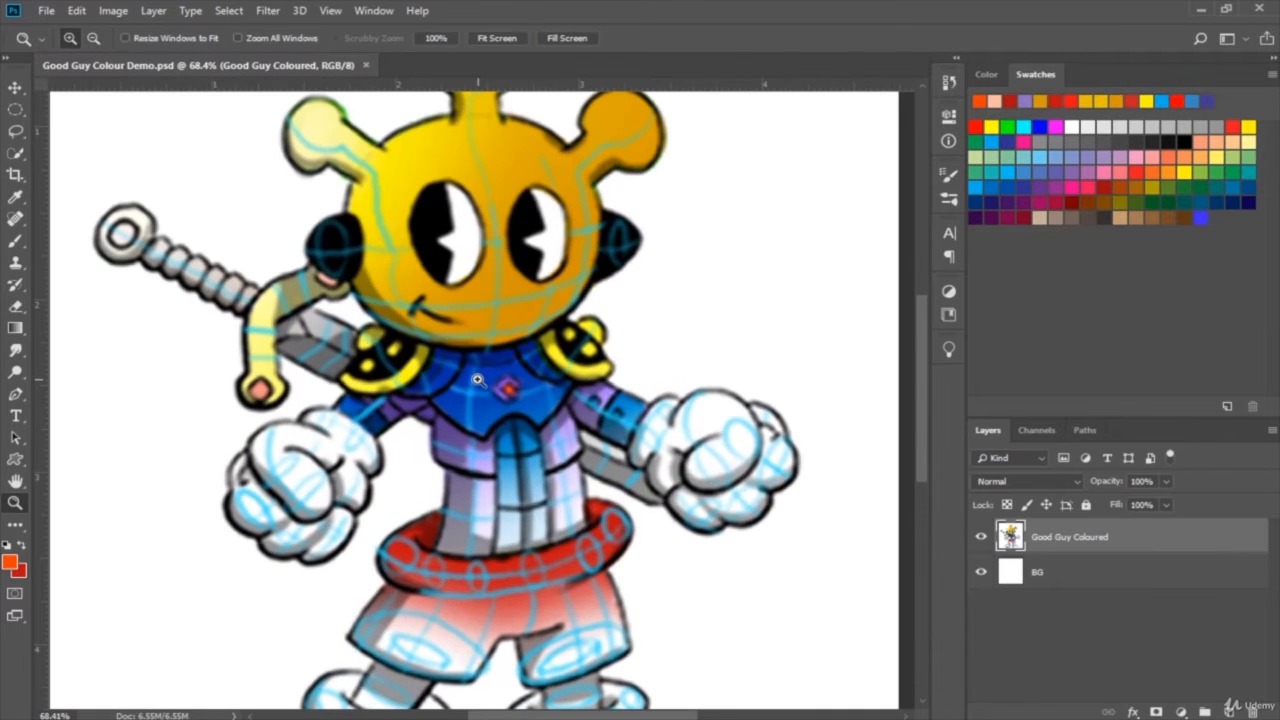
scroll(477, 381, up, 6)
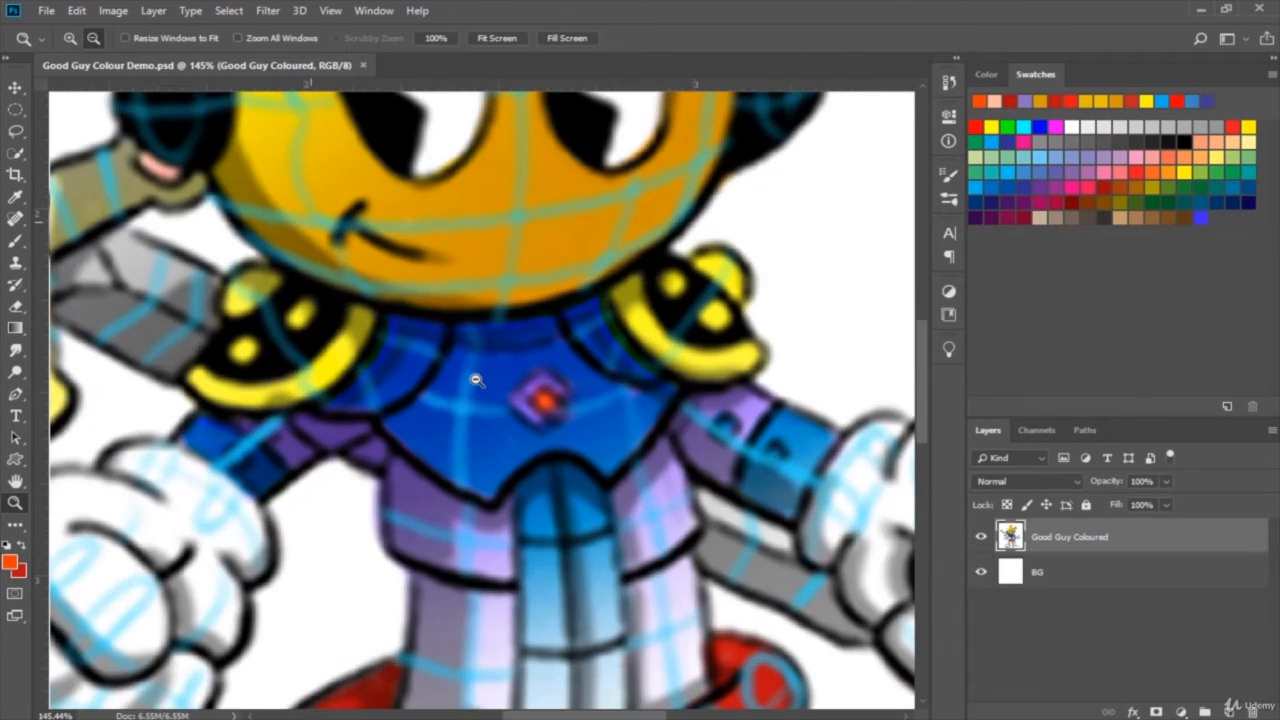
scroll(477, 381, down, 4)
scroll(477, 381, up, 4)
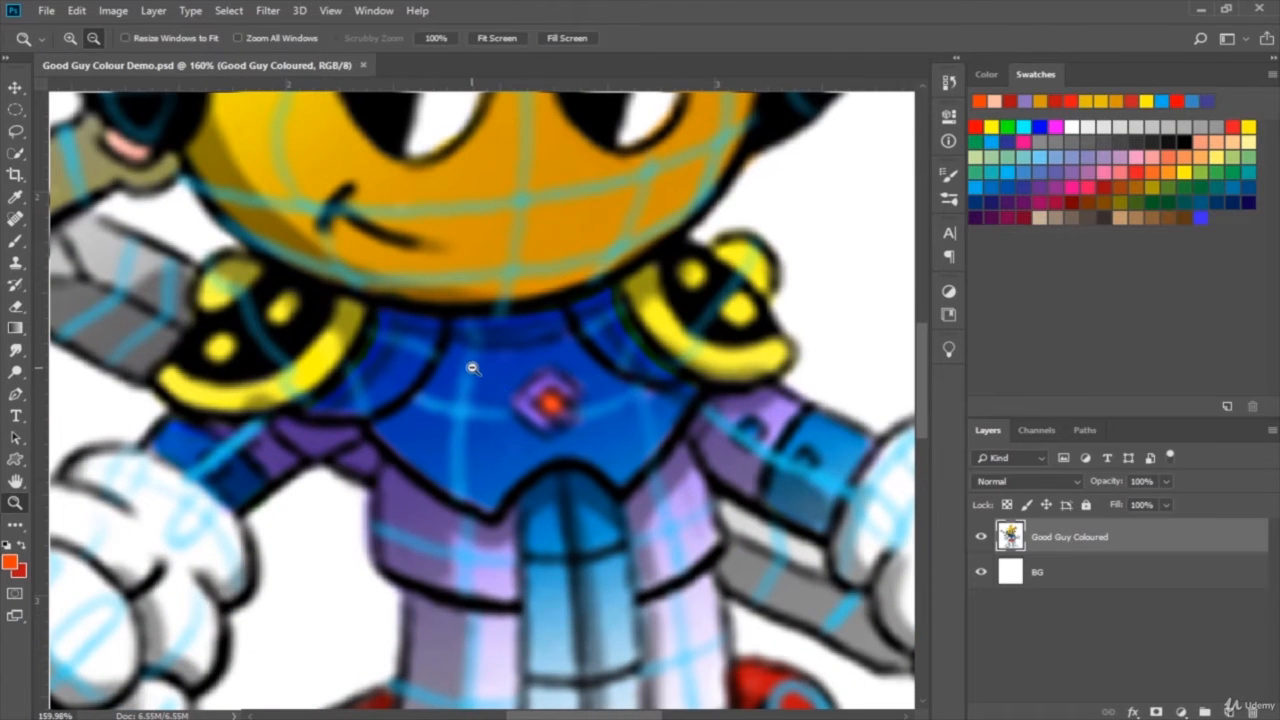
scroll(469, 370, down, 1)
scroll(469, 370, up, 2)
scroll(469, 370, down, 4)
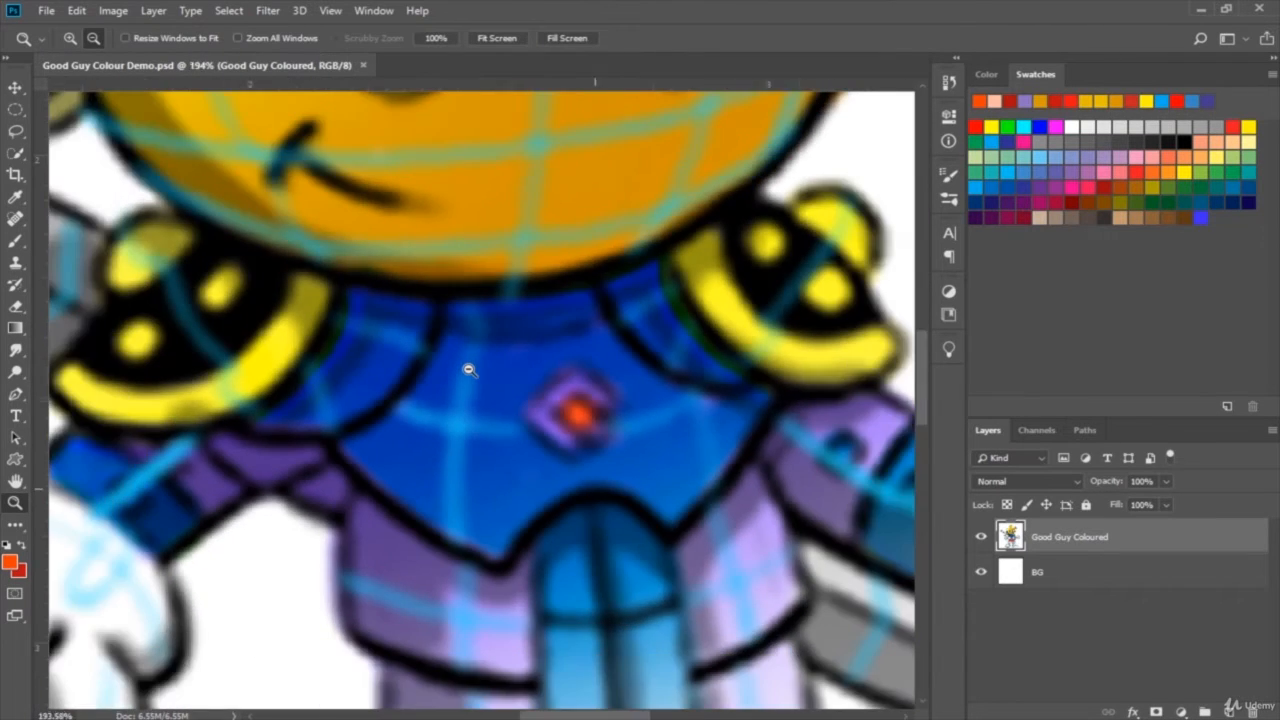
scroll(469, 370, down, 8)
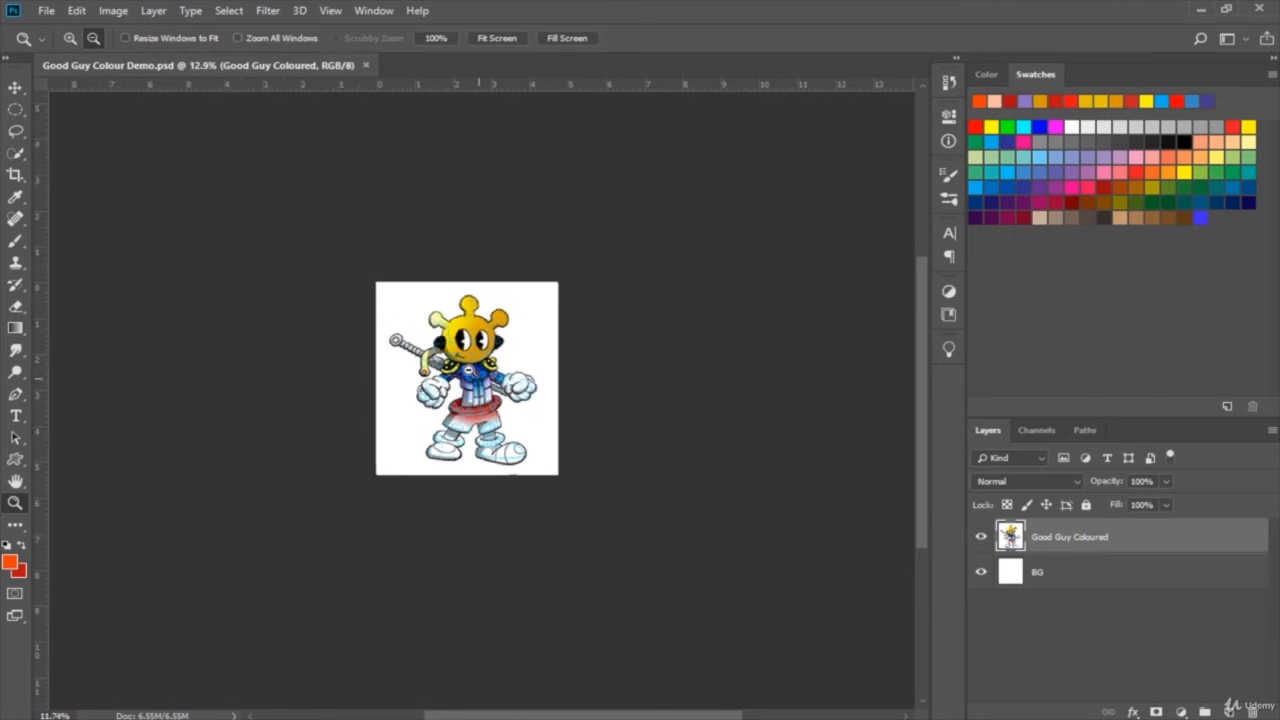
scroll(469, 370, up, 8)
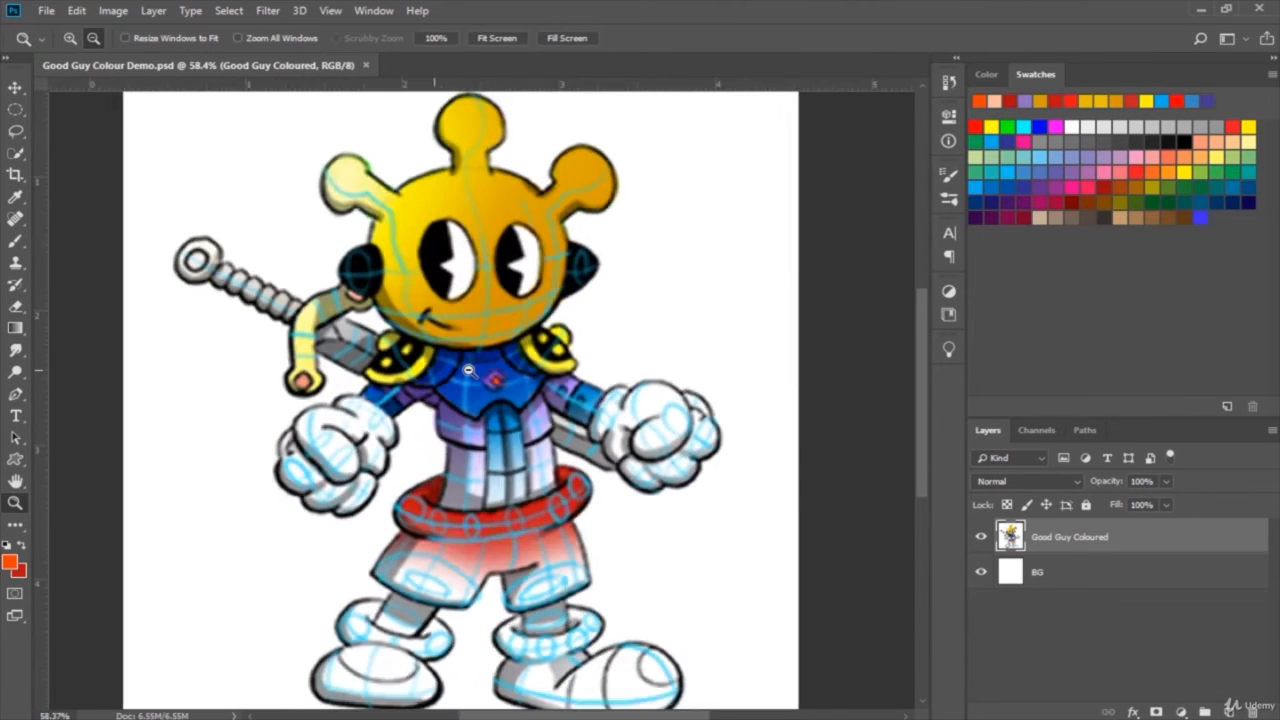
Look over the enlarged character from head to shoes and from the sword to the opposite fist.
scroll(469, 370, up, 2)
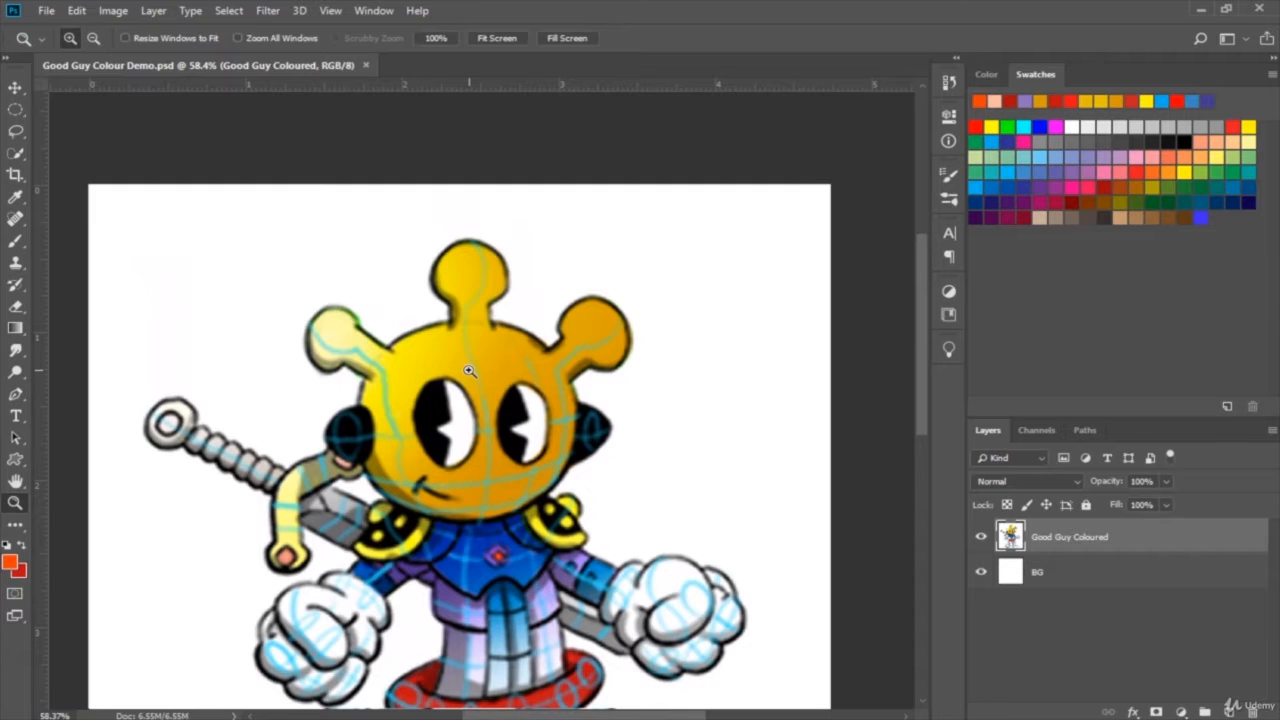
scroll(469, 370, down, 6)
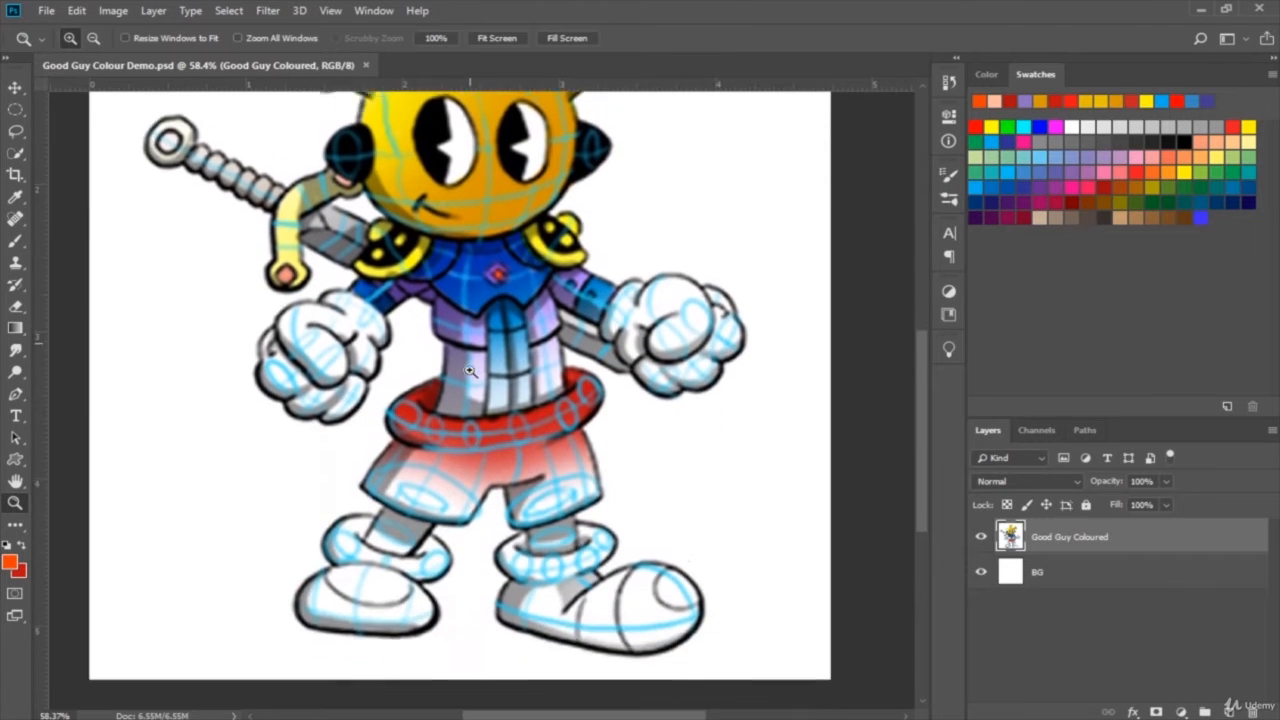
scroll(469, 370, up, 1)
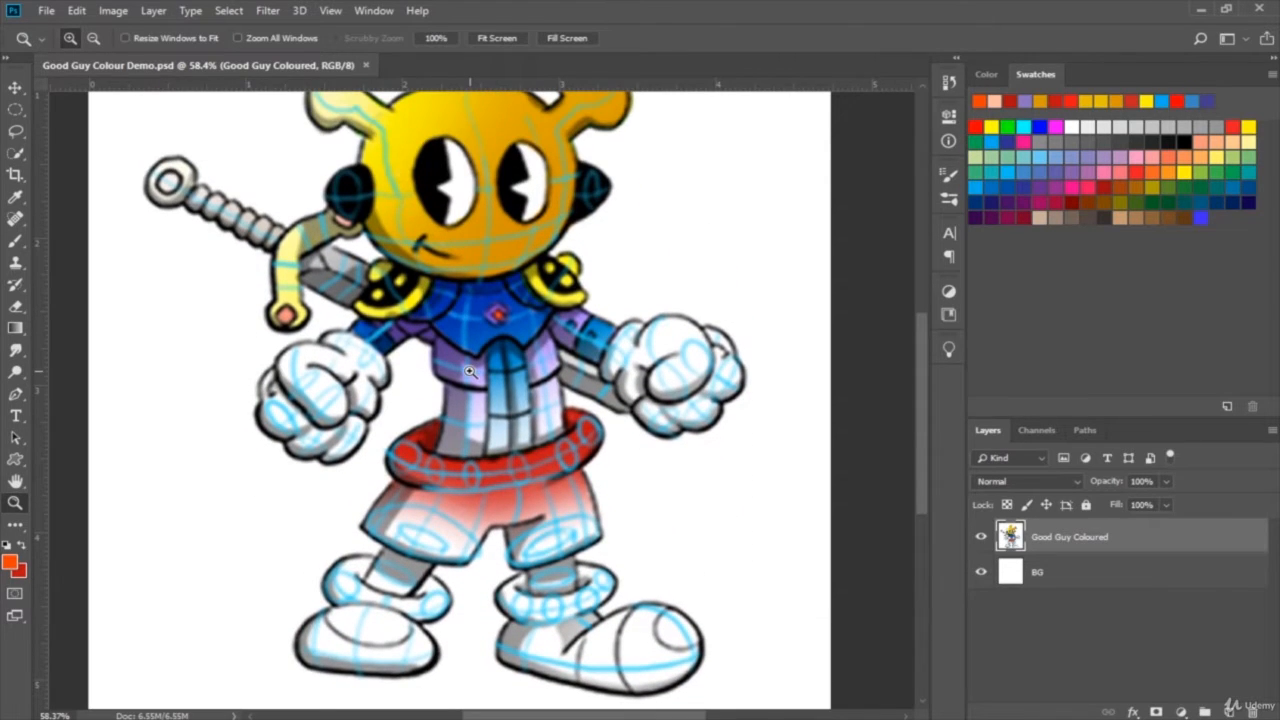
scroll(469, 370, right, 3)
scroll(478, 380, right, 2)
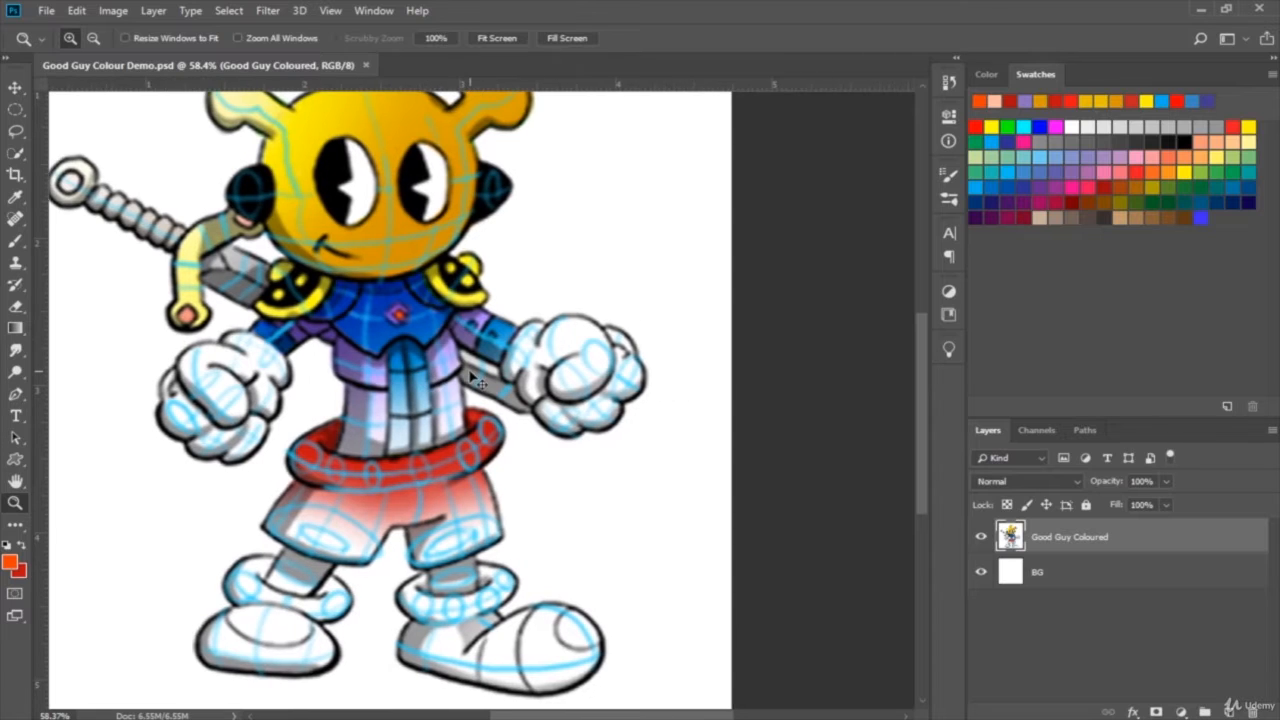
scroll(478, 380, right, 1)
scroll(478, 380, right, 1)
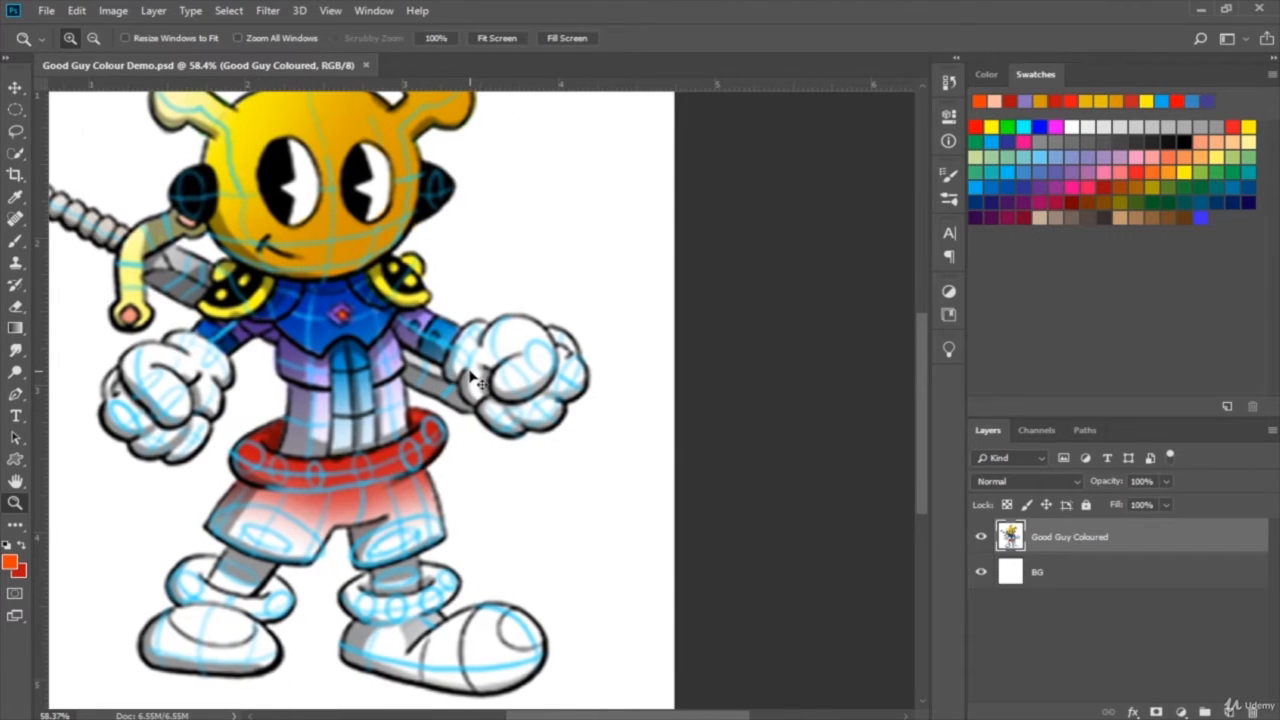
scroll(478, 380, left, 4)
scroll(478, 380, left, 6)
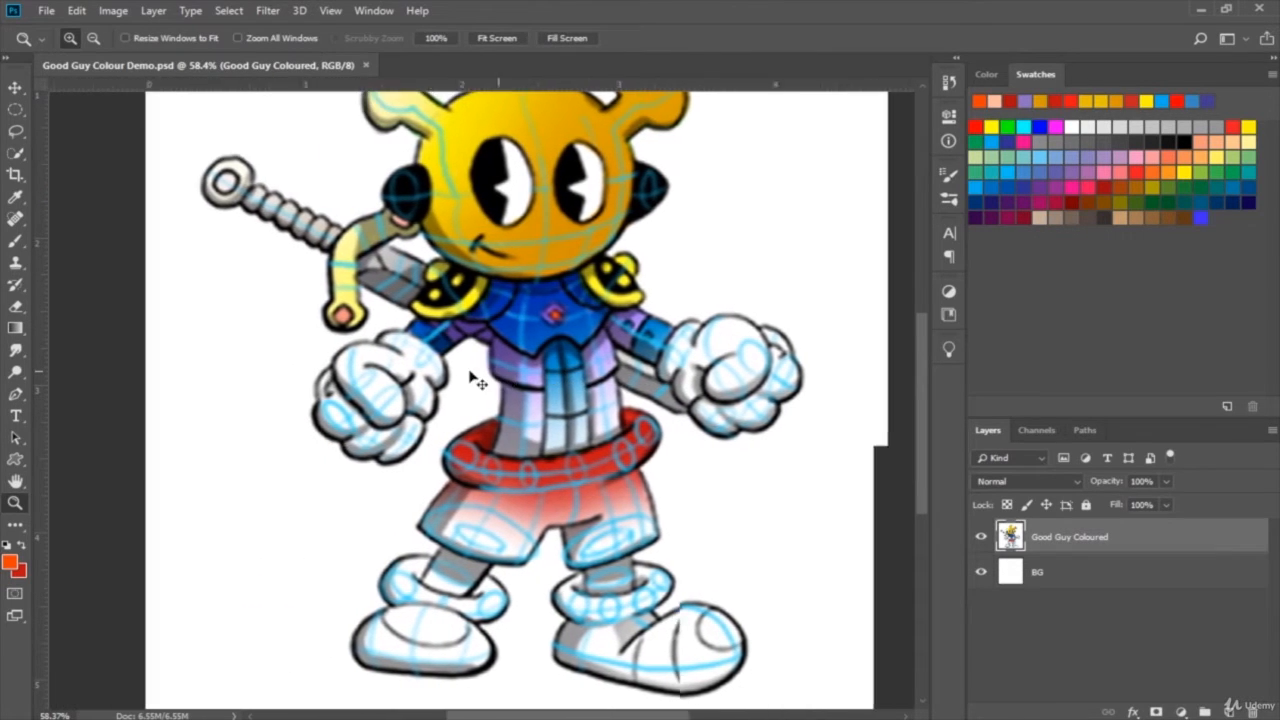
scroll(478, 380, right, 3)
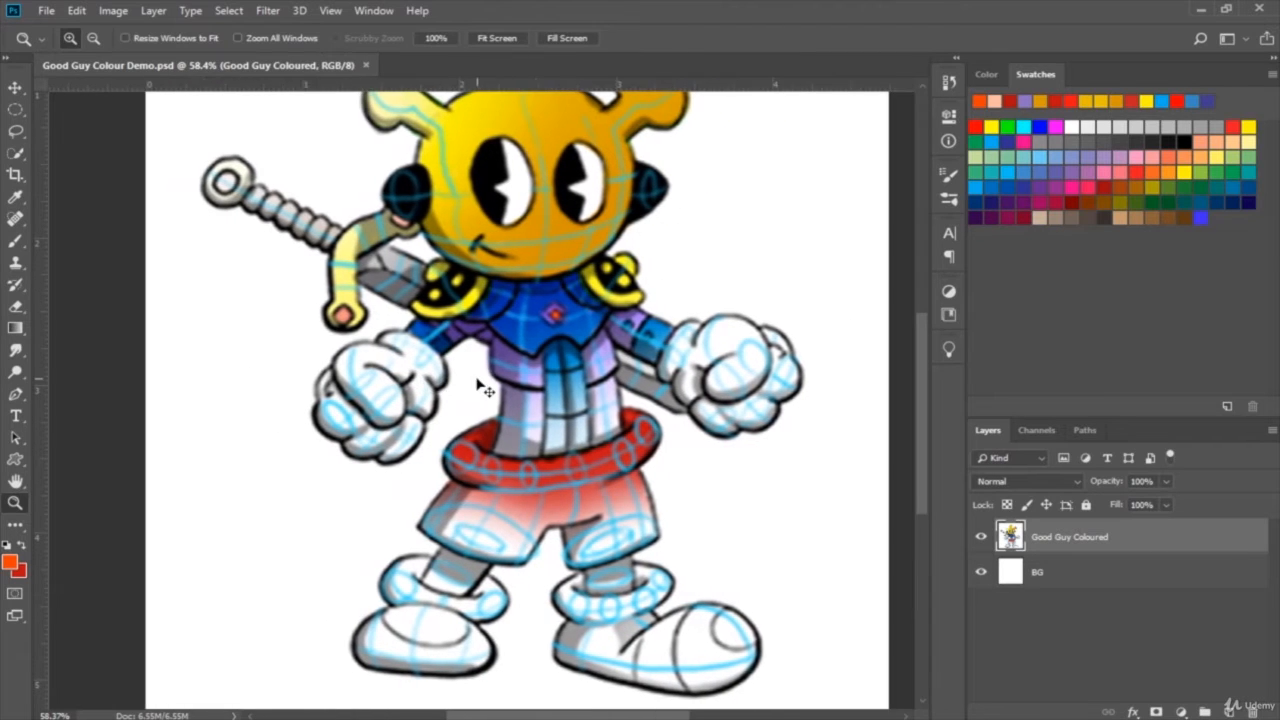
Inspect the character's torso and head up close, and bring the full figure back into view.
scroll(610, 375, down, 2)
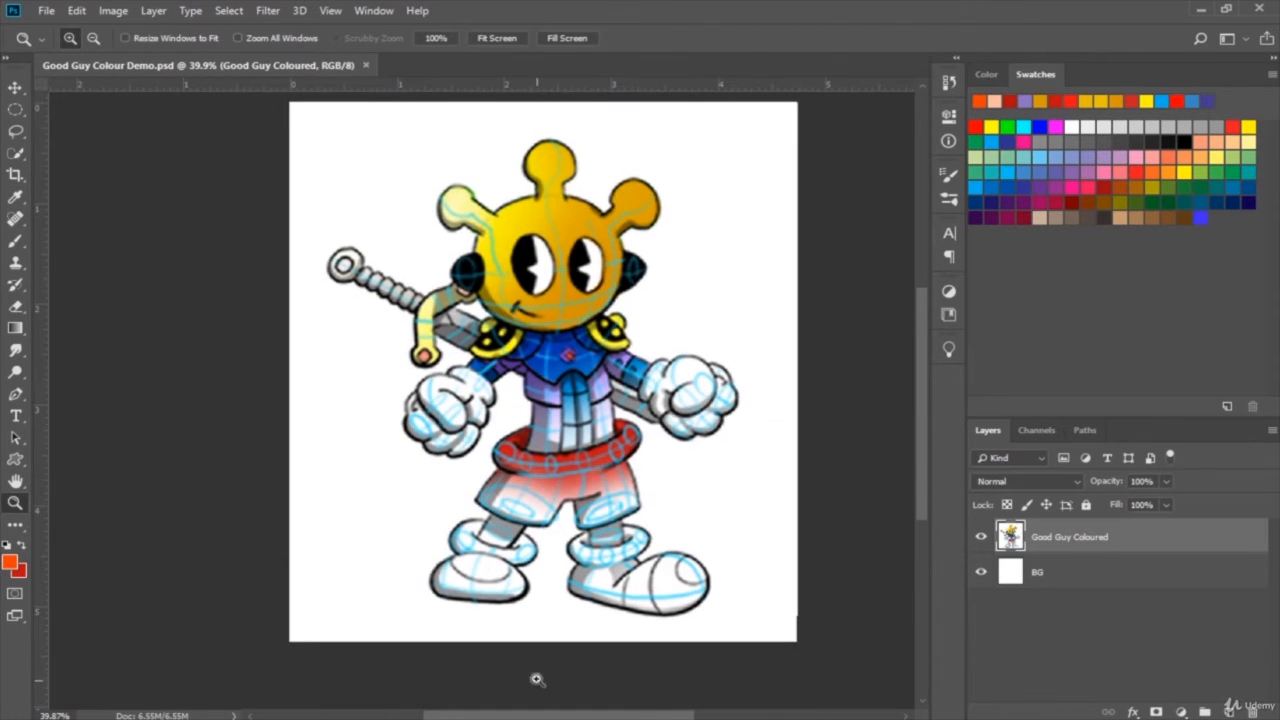
drag(553, 716, 577, 716)
scroll(590, 670, up, 2)
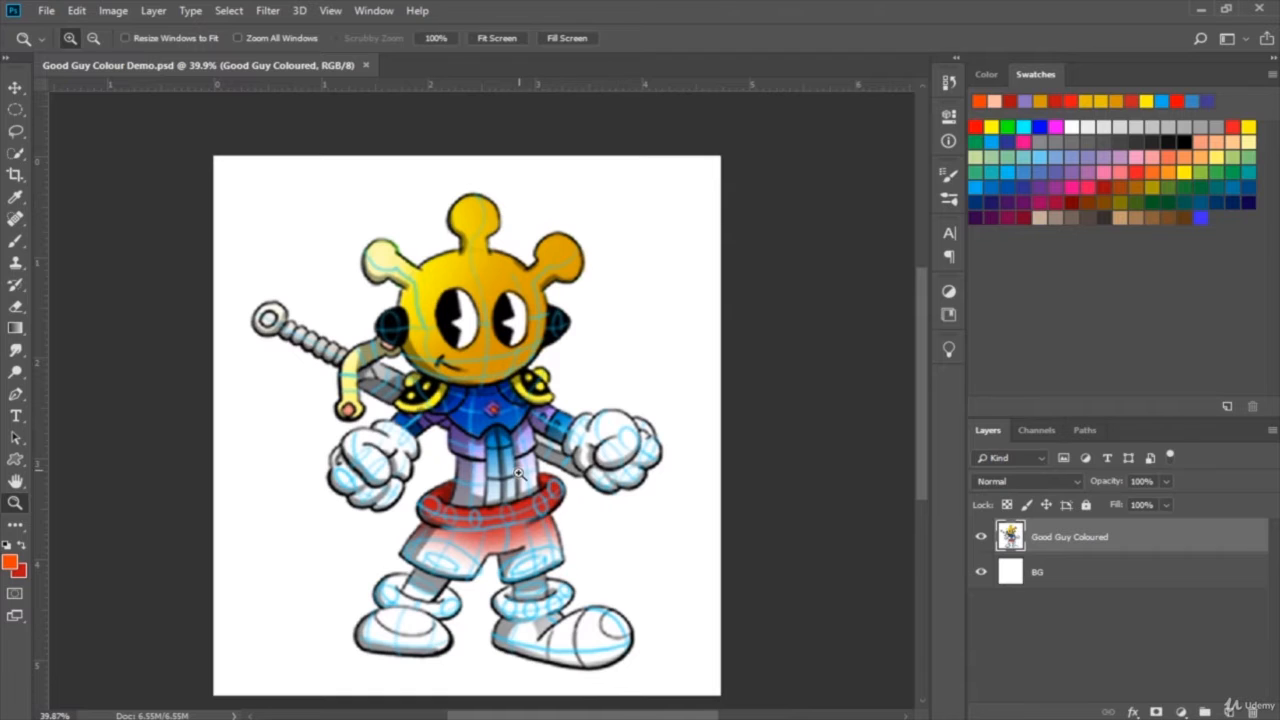
scroll(484, 457, up, 4)
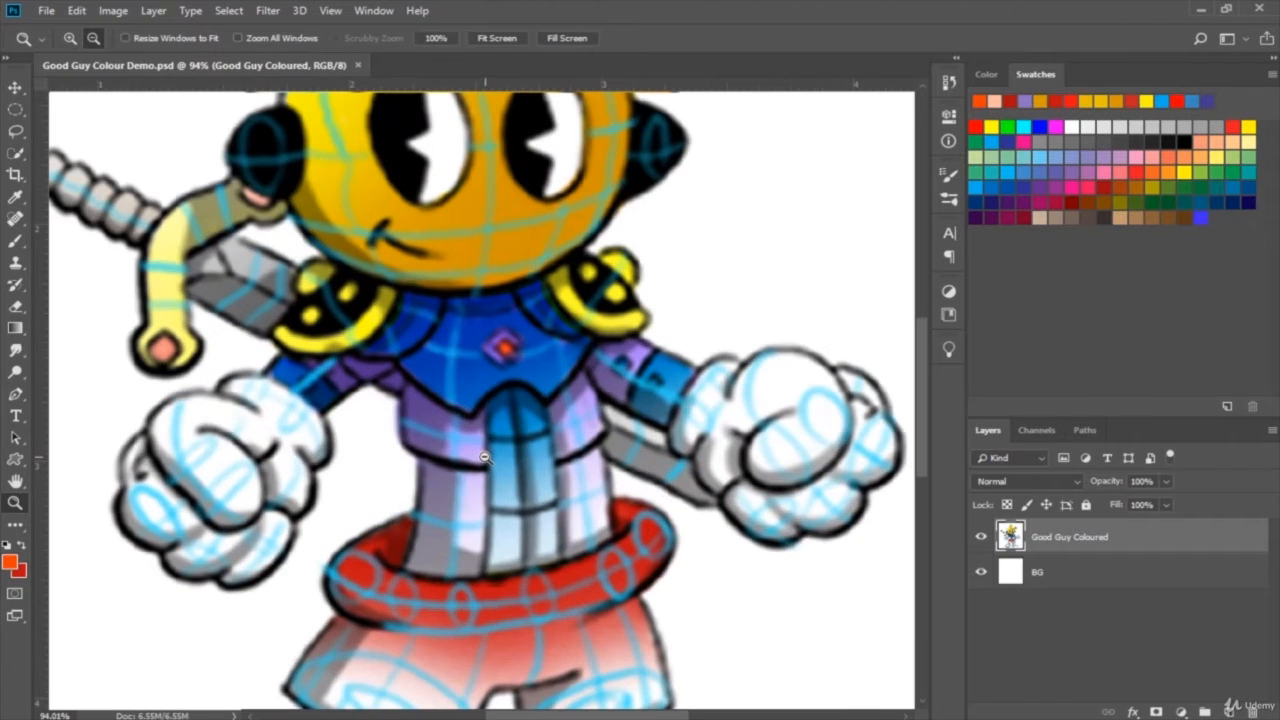
scroll(485, 457, up, 2)
key(space)
drag(471, 443, 553, 360)
scroll(555, 360, down, 5)
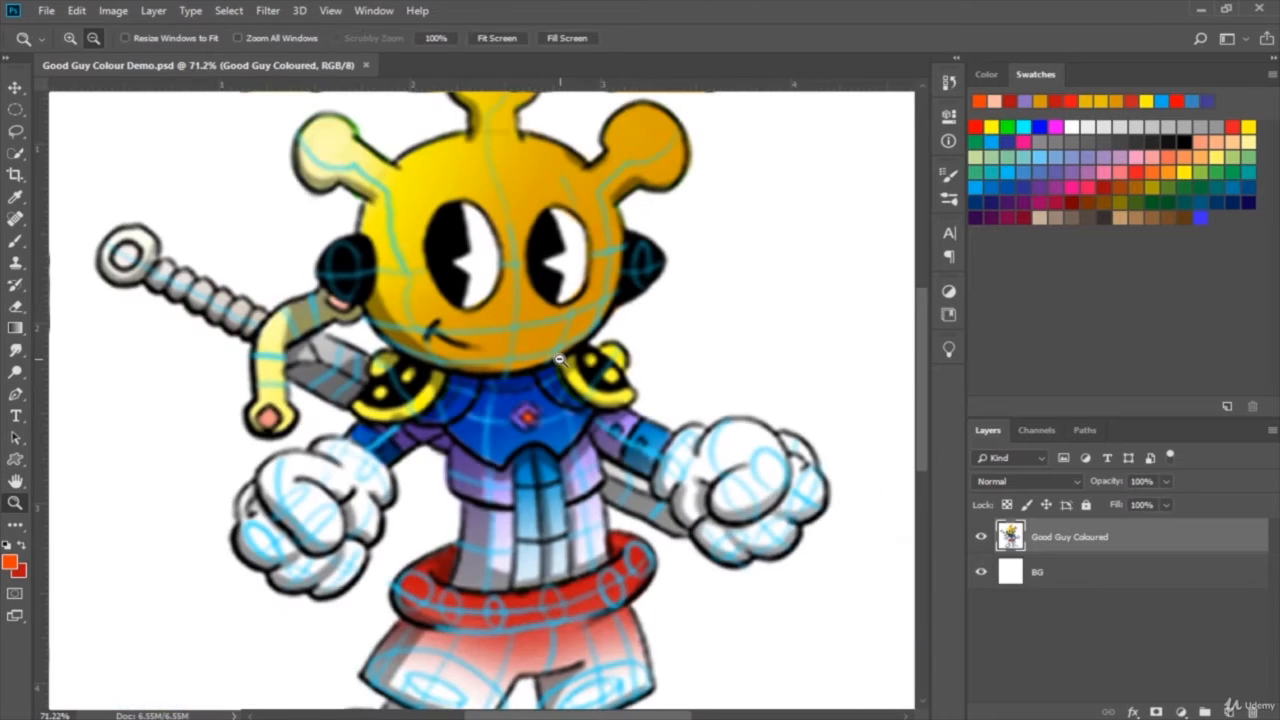
scroll(578, 716, right, 1)
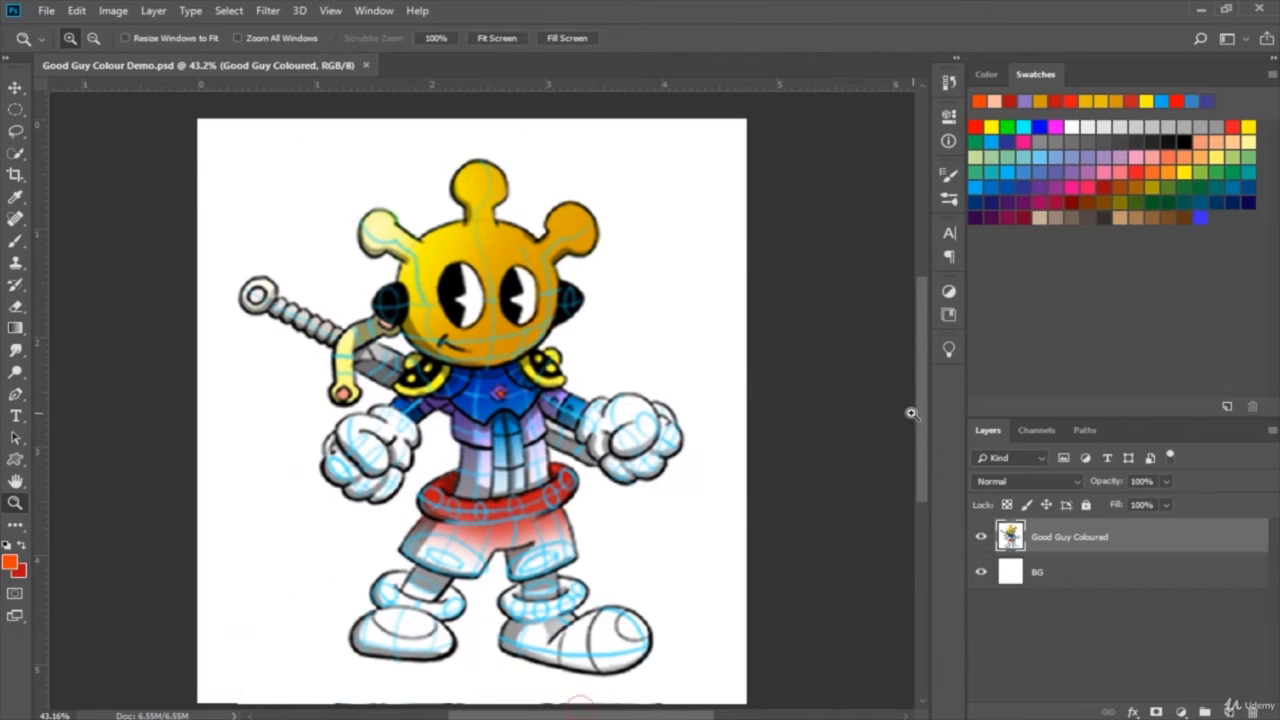
scroll(924, 421, down, 1)
scroll(927, 427, up, 2)
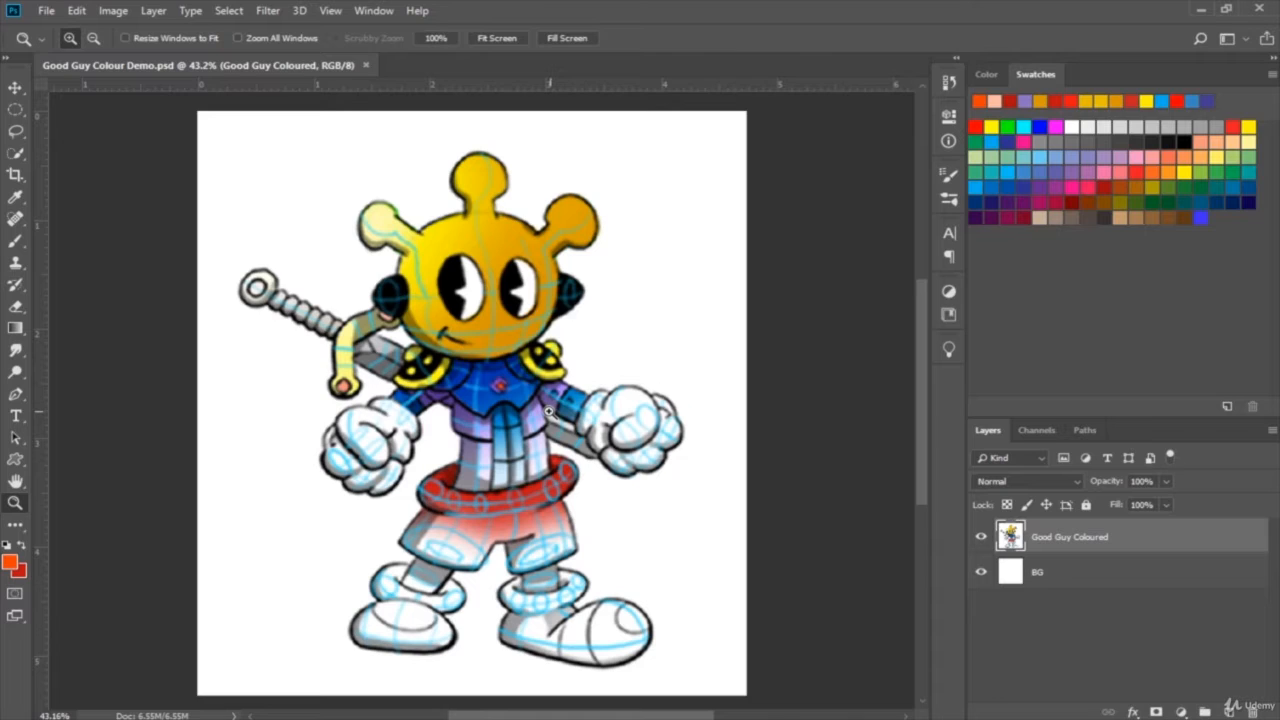
Select a winding freehand region across the character with the Lasso Tool and delete its contents from the Good Guy Coloured layer.
click(18, 134)
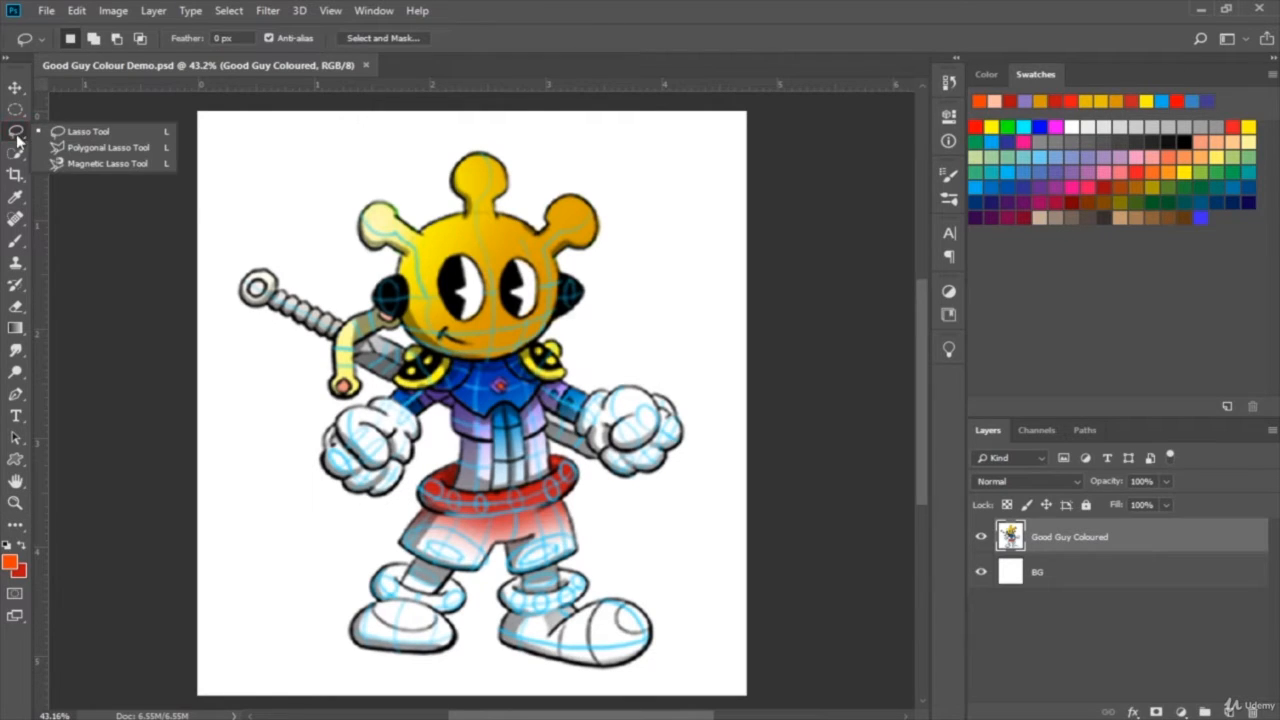
click(165, 131)
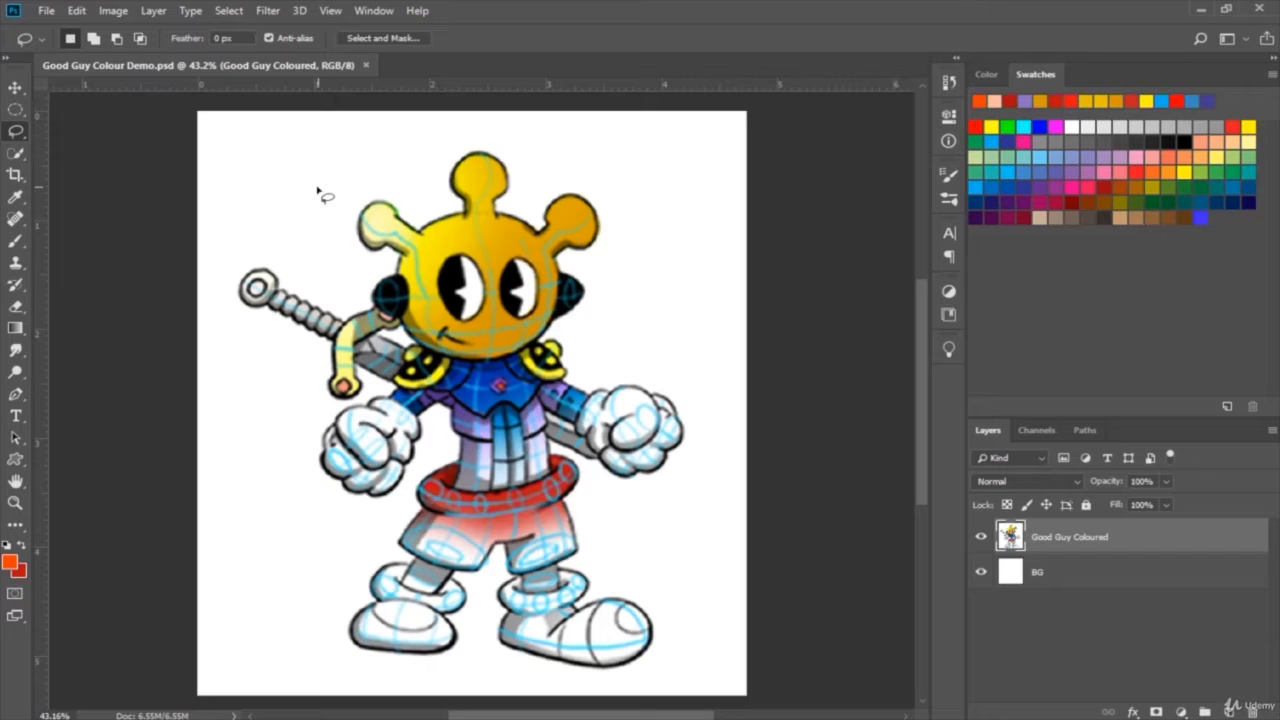
mouse_move(320, 193)
mouse_down()
mouse_move(476, 127)
mouse_move(543, 128)
mouse_move(648, 174)
mouse_move(685, 233)
mouse_move(708, 424)
mouse_move(691, 633)
mouse_move(642, 692)
mouse_move(372, 686)
mouse_move(294, 565)
mouse_move(292, 455)
mouse_move(251, 387)
mouse_move(391, 472)
mouse_move(518, 441)
mouse_move(540, 343)
mouse_move(433, 394)
mouse_move(540, 292)
mouse_move(606, 356)
mouse_move(520, 512)
mouse_move(567, 565)
mouse_move(631, 388)
mouse_move(623, 258)
mouse_move(483, 208)
mouse_move(368, 296)
mouse_move(247, 314)
mouse_move(250, 261)
mouse_move(314, 232)
mouse_move(332, 194)
mouse_up()
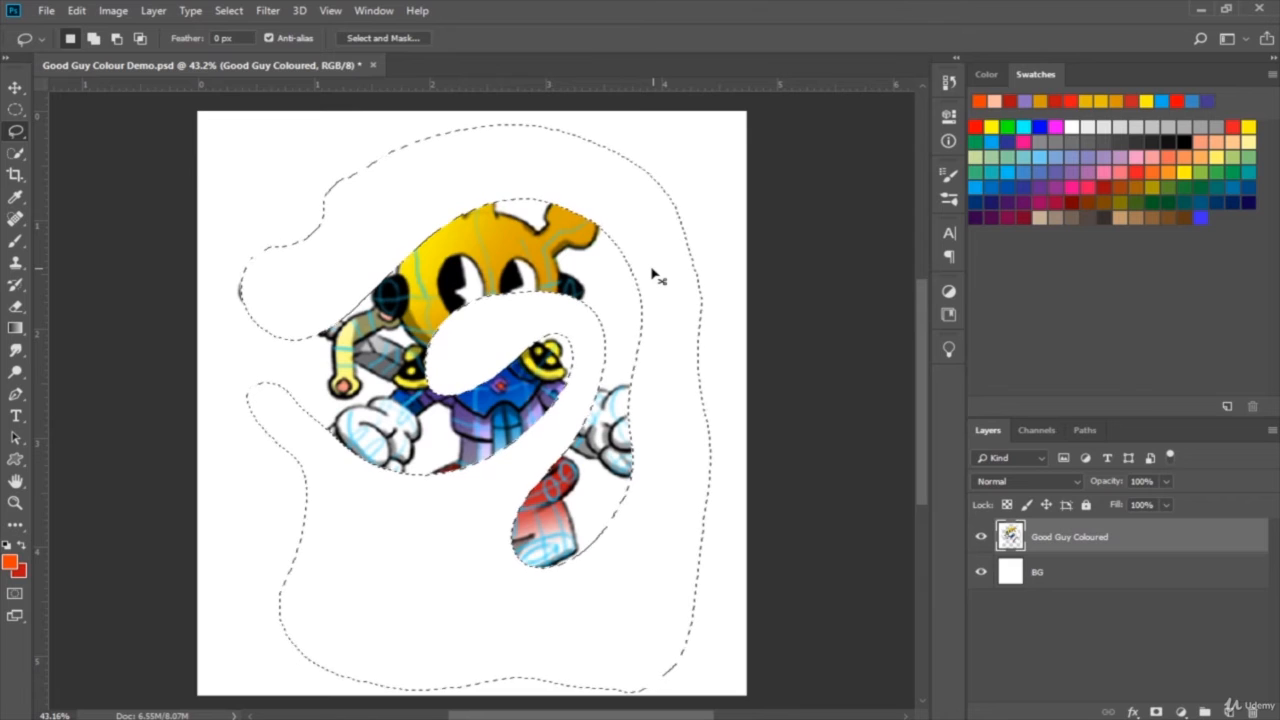
Invert the selection, delete the rest of the artwork from the Good Guy Coloured layer, and deselect.
click(240, 17)
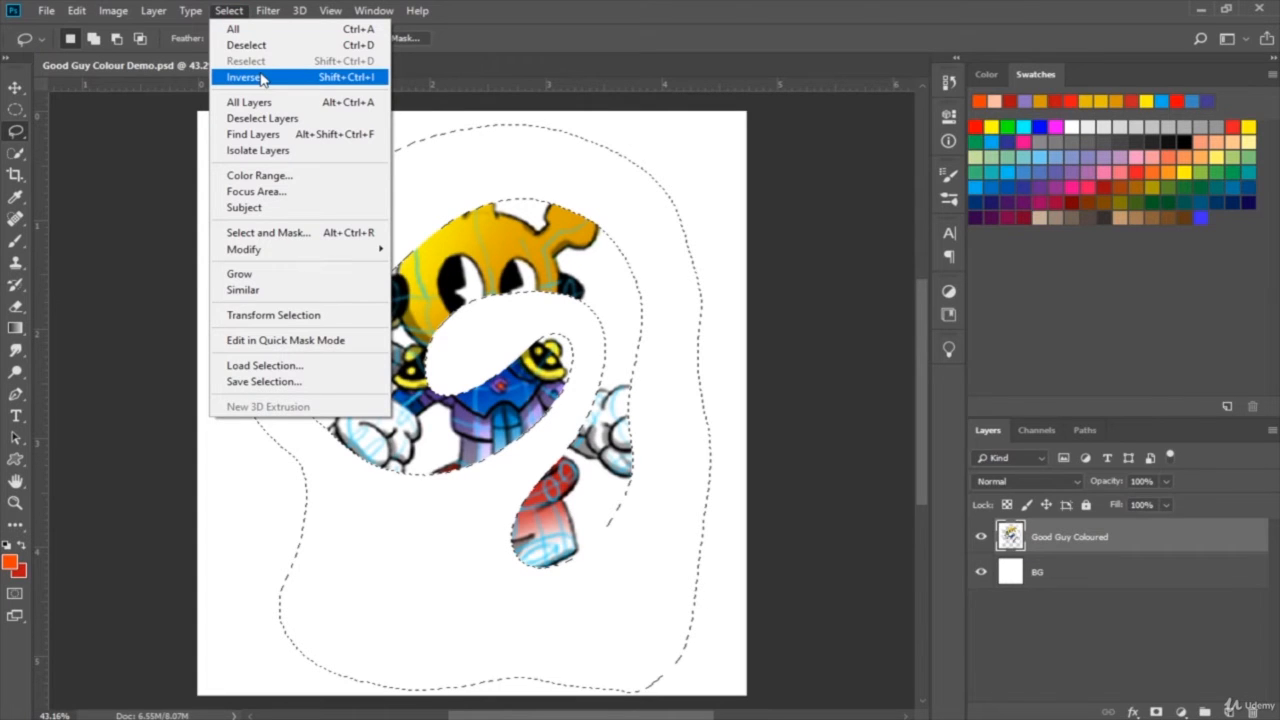
click(262, 78)
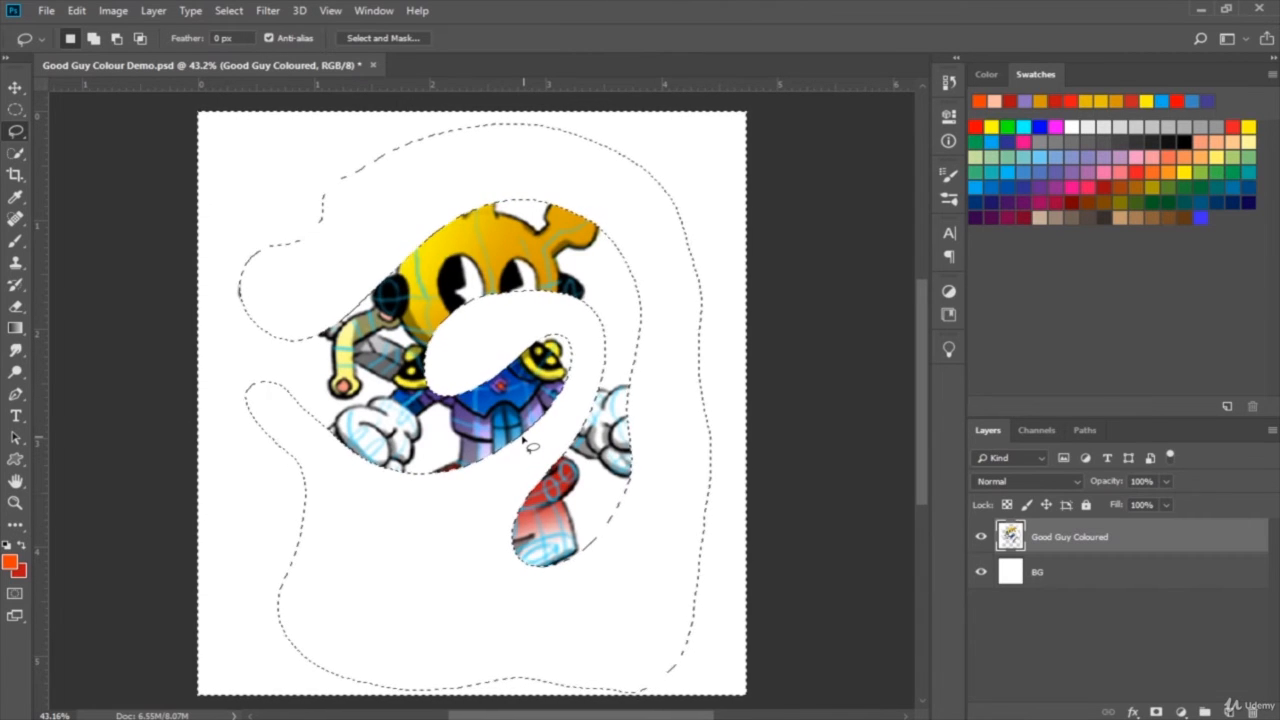
key(Delete)
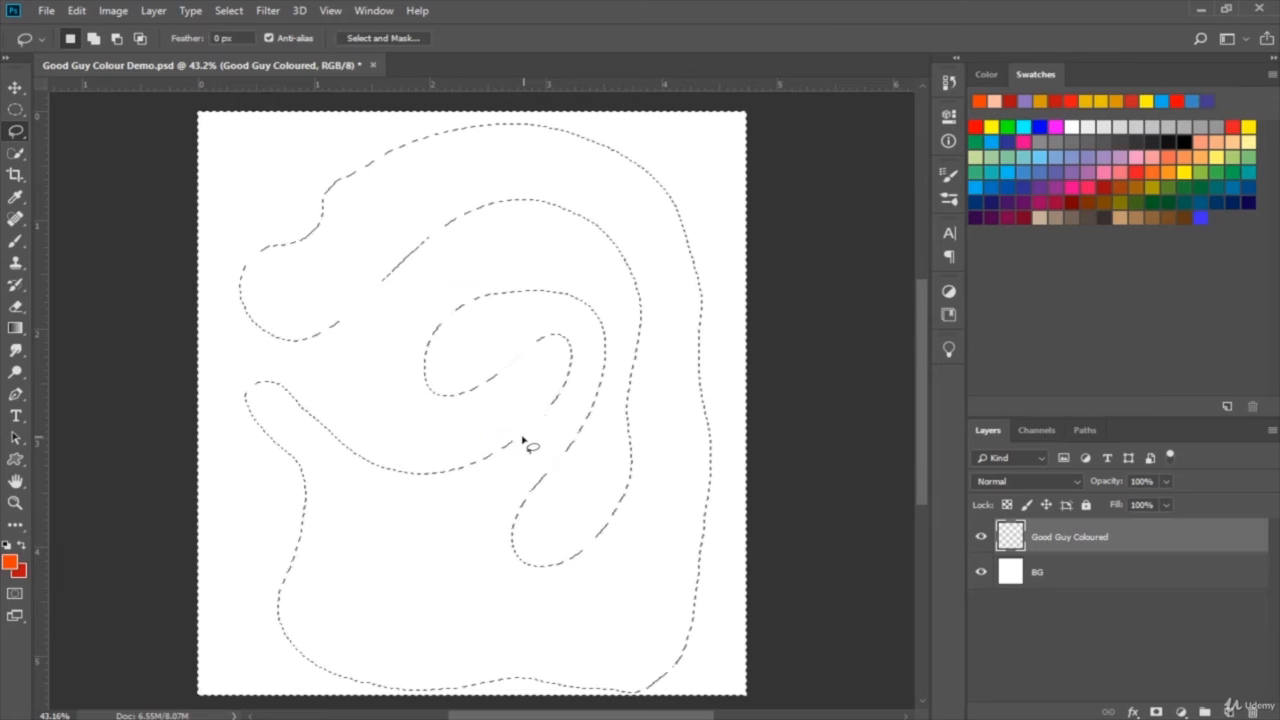
key(ctrl+d)
Examine the borders of the deleted areas on the Good Guy Coloured layer up close.
scroll(364, 250, up, 3)
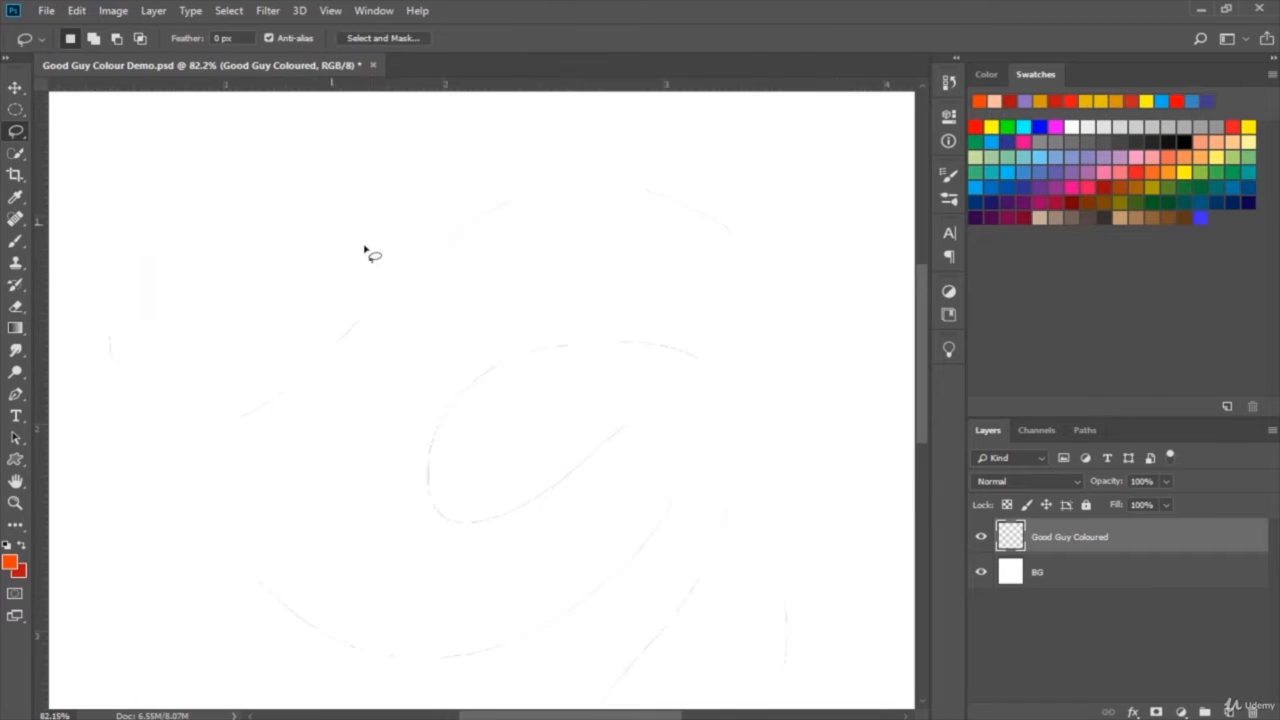
scroll(364, 250, up, 5)
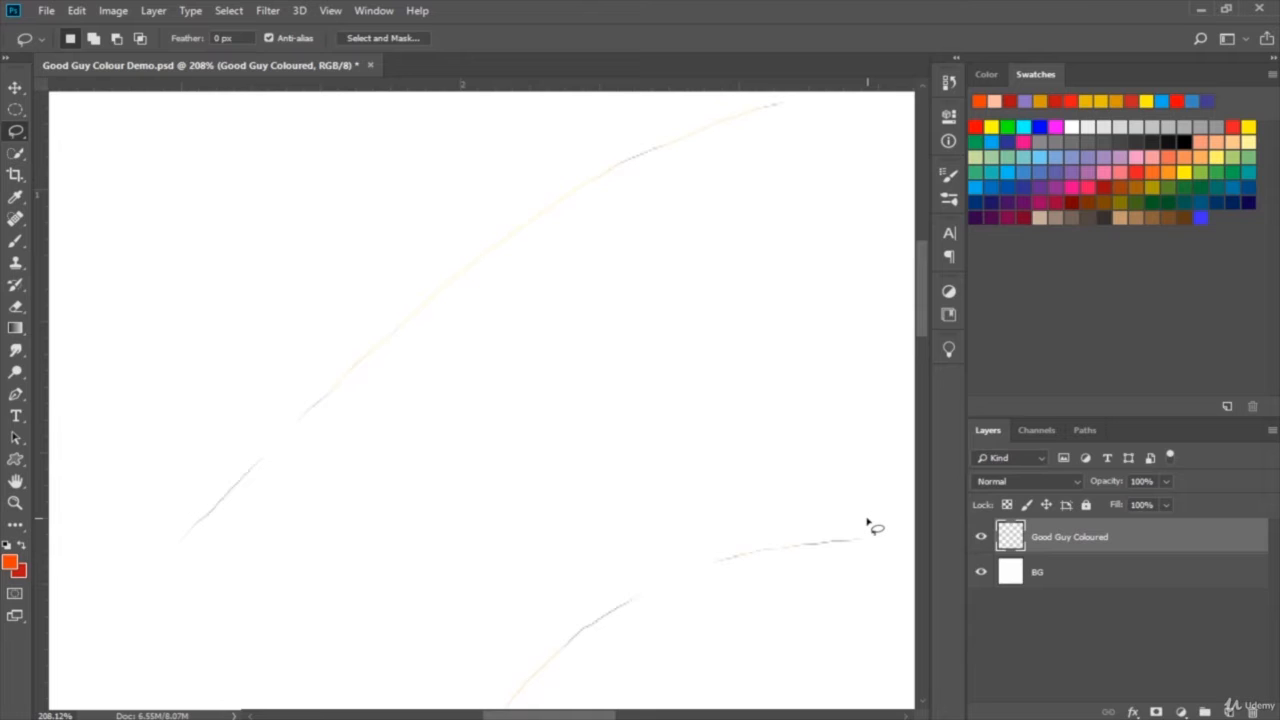
scroll(714, 477, down, 4)
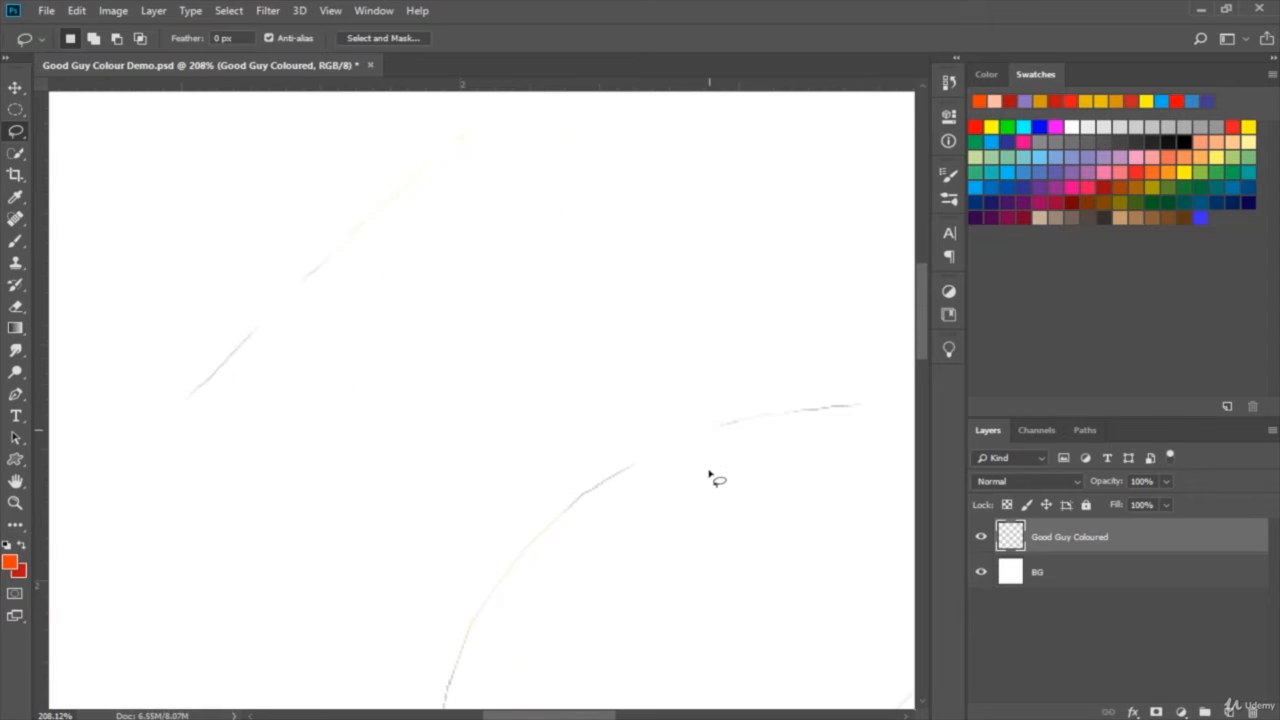
Undo the deletions on the Good Guy Coloured layer along with the lasso selection, and bring the character back into view.
key(ctrl+alt+z)
key(ctrl+alt+z)
key(ctrl+alt+z)
key(ctrl+alt+z)
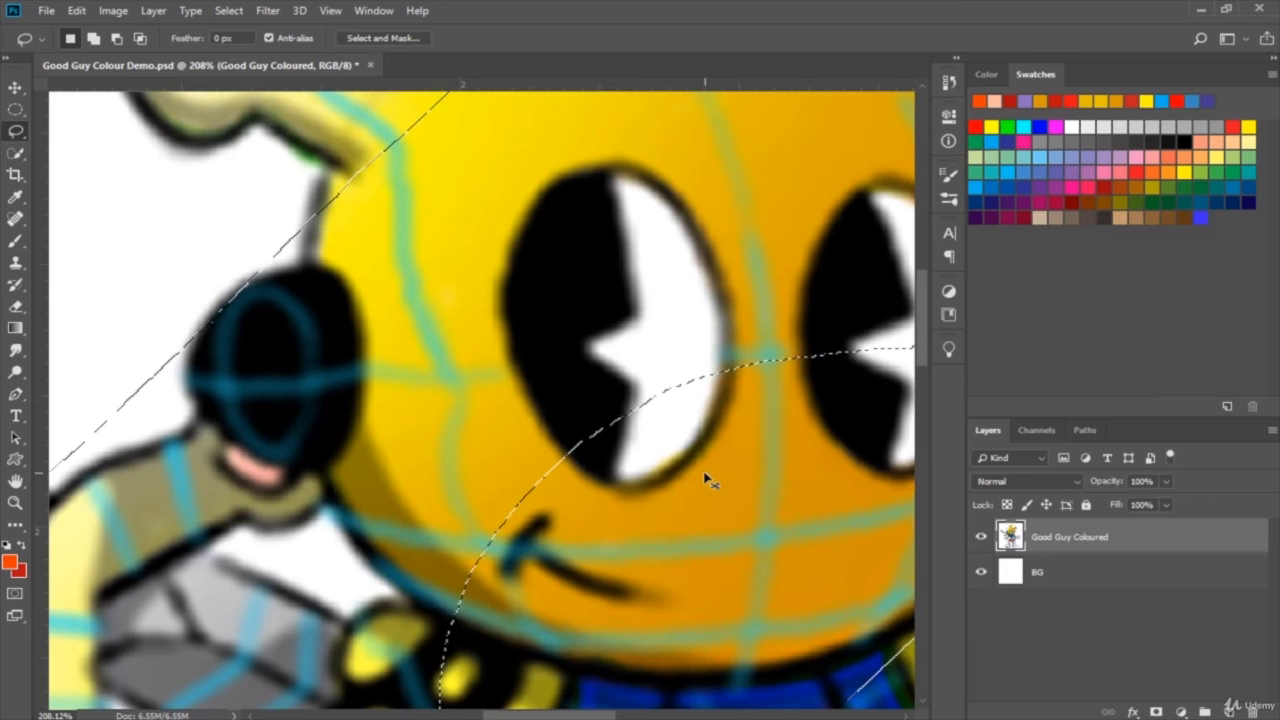
scroll(705, 479, down, 3)
scroll(707, 481, down, 2)
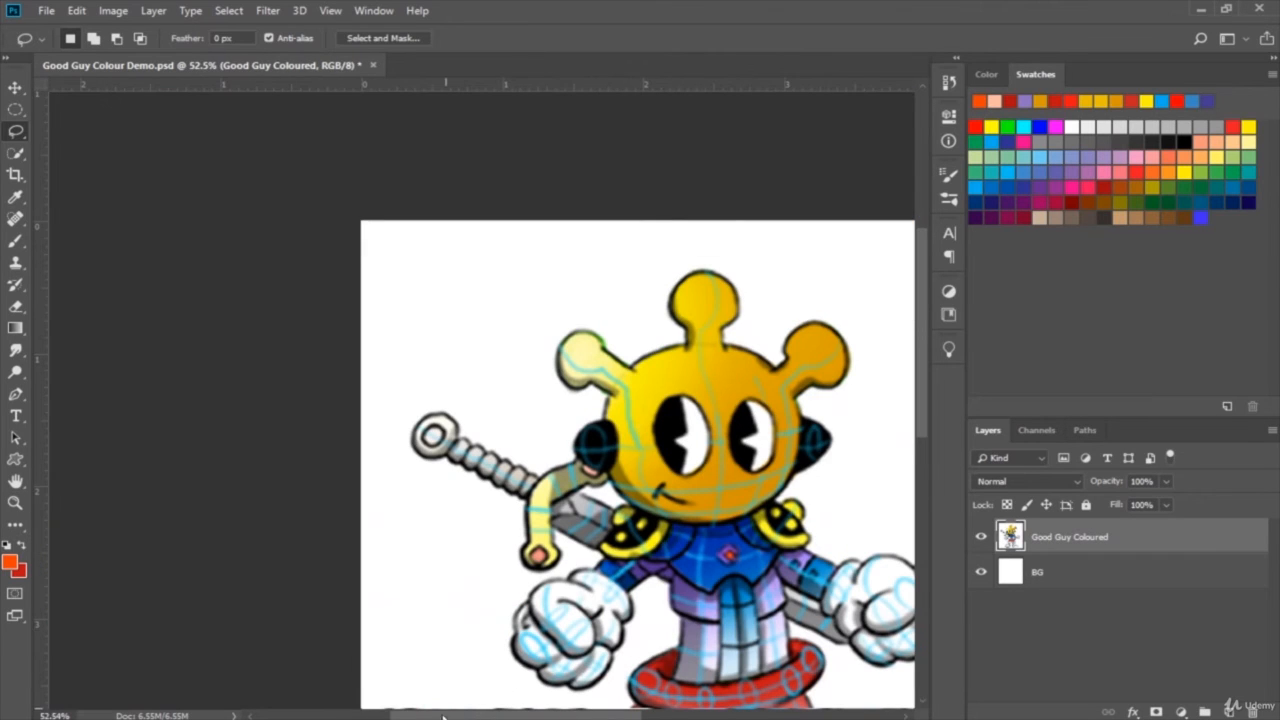
drag(448, 716, 521, 716)
scroll(604, 577, down, 2)
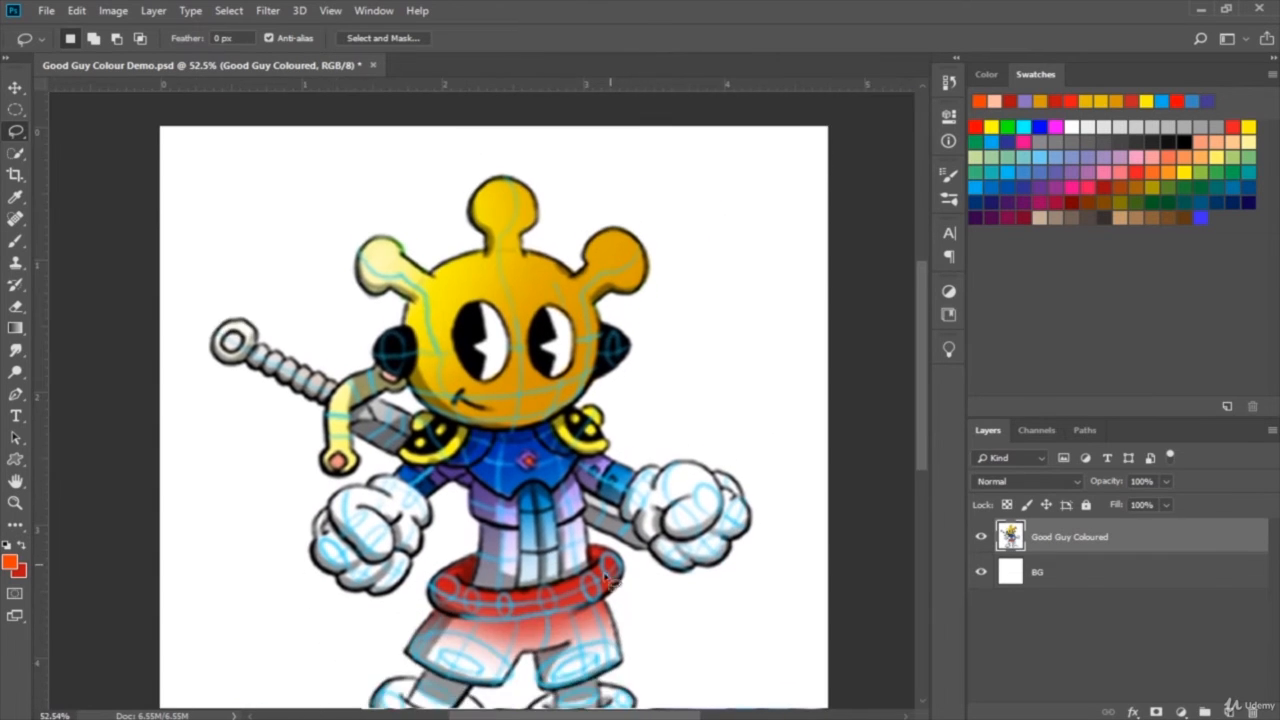
scroll(647, 481, down, 1)
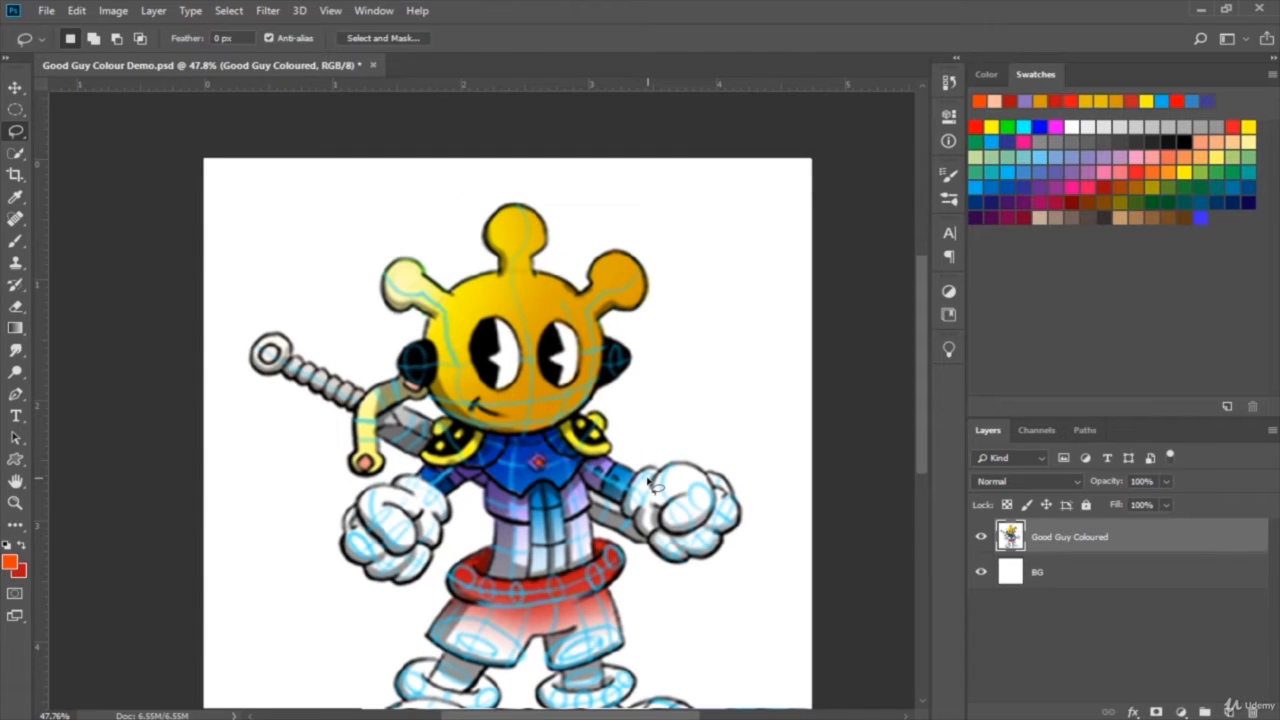
Outline a closed, straight-edged selection with the Polygonal Lasso Tool around the character's upper head, torso and hands, leaving out the face band.
right_click(19, 135)
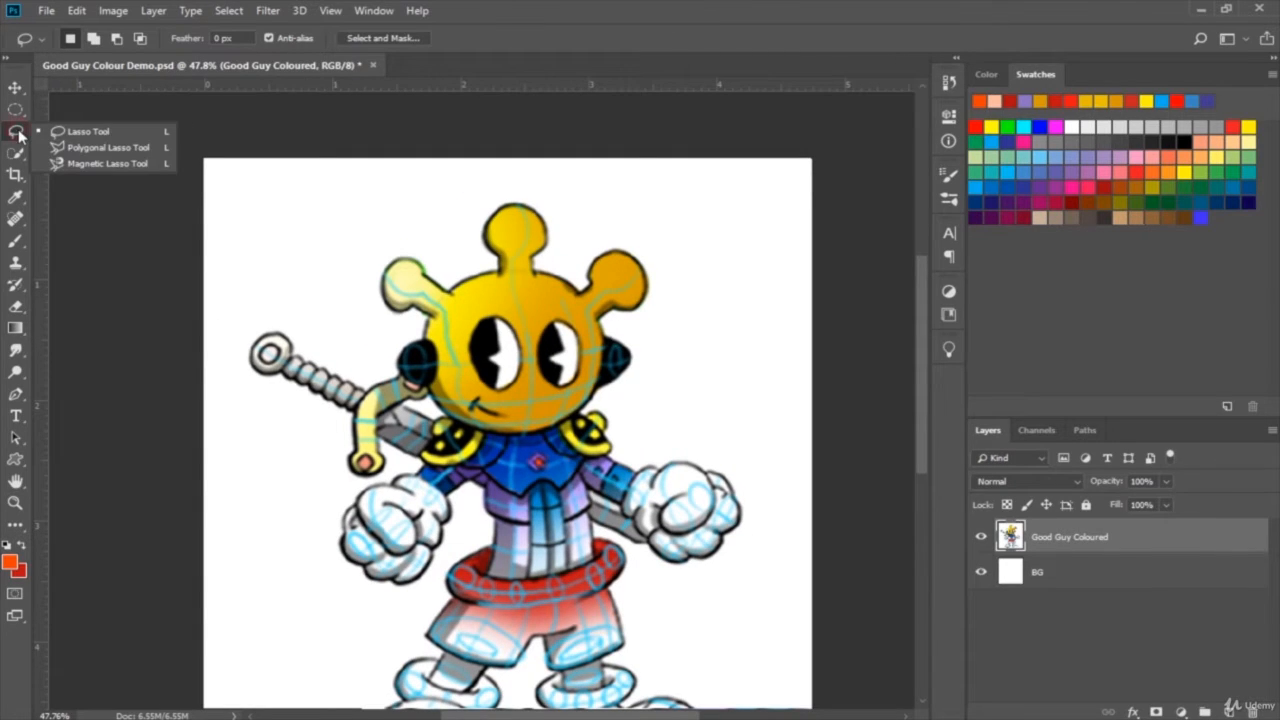
click(139, 150)
scroll(531, 149, down, 3)
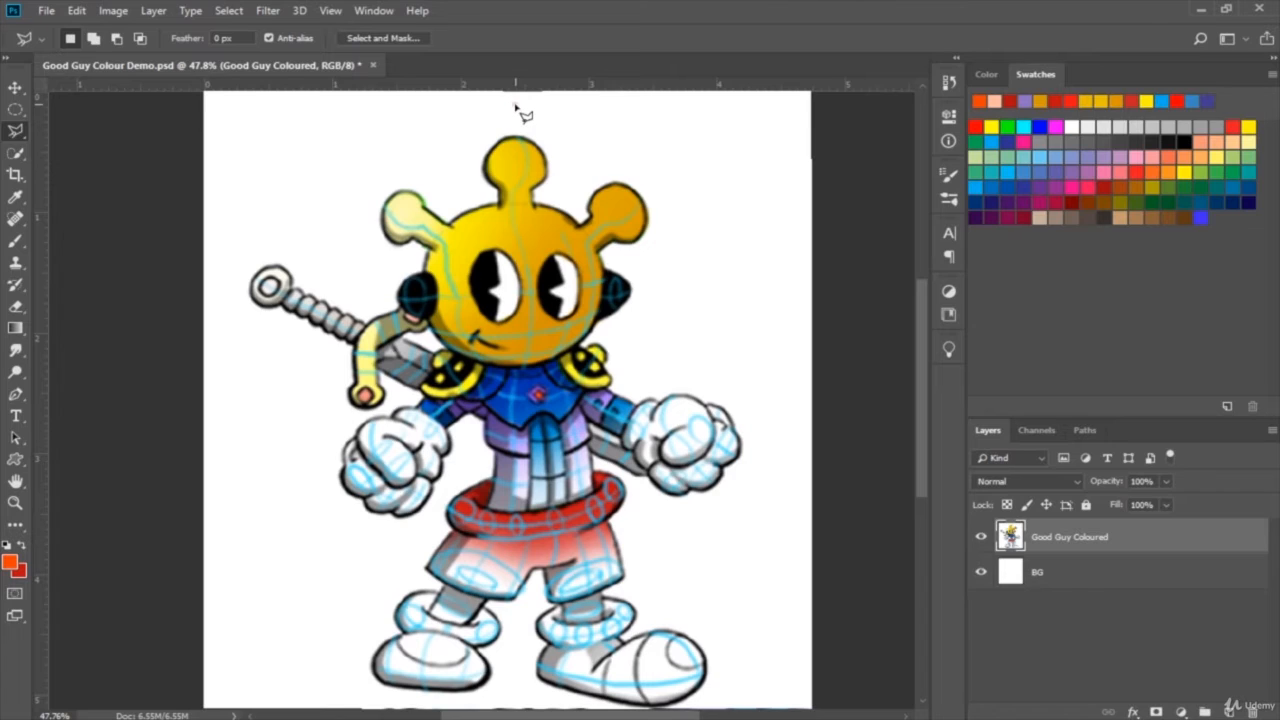
click(516, 105)
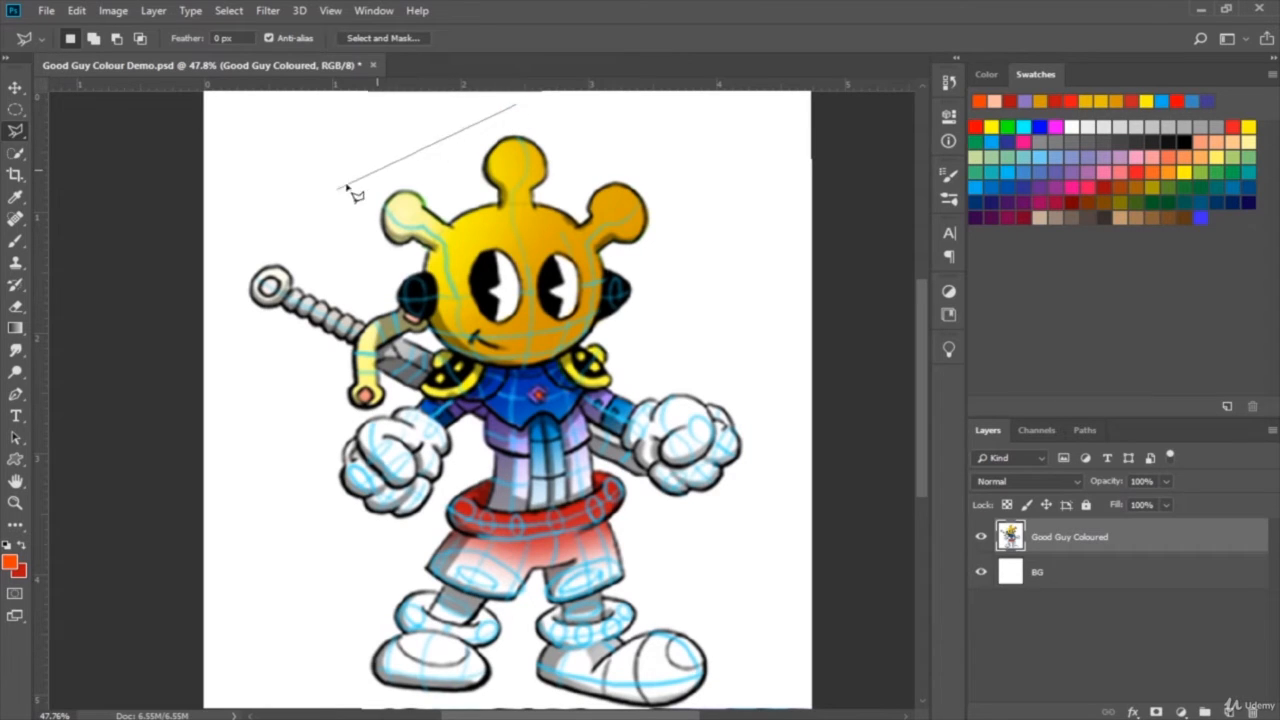
click(740, 183)
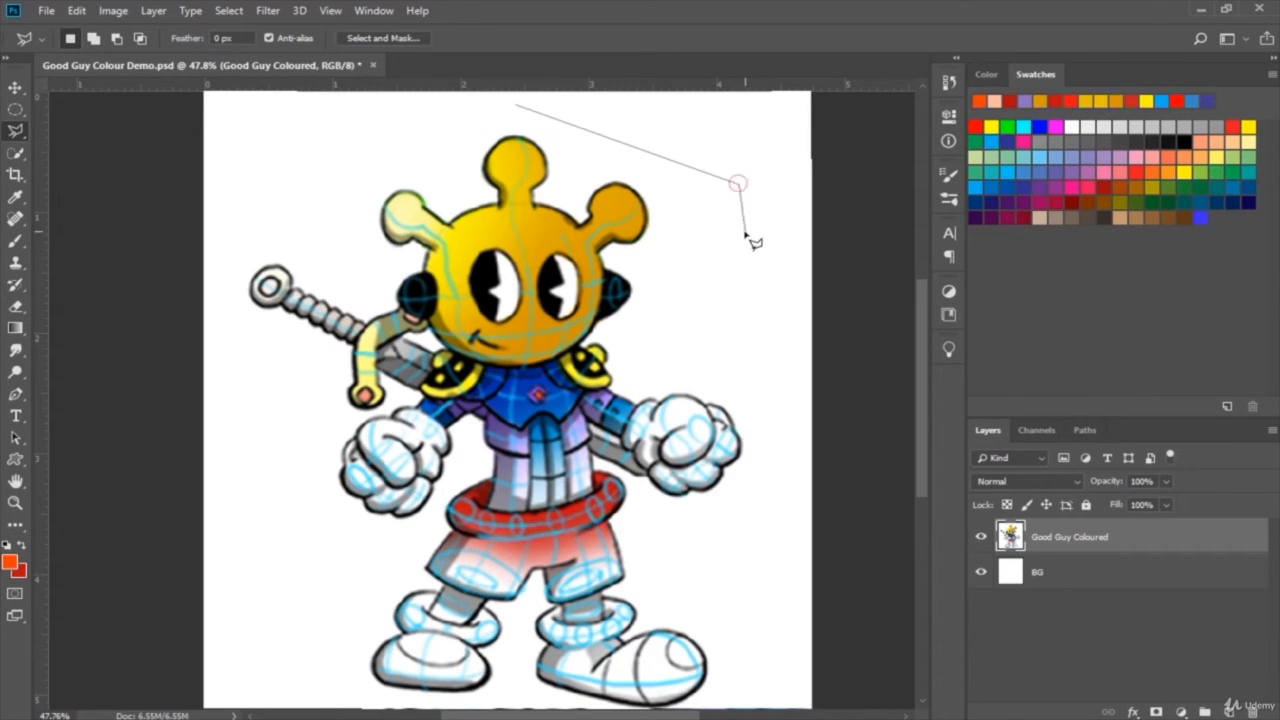
click(777, 573)
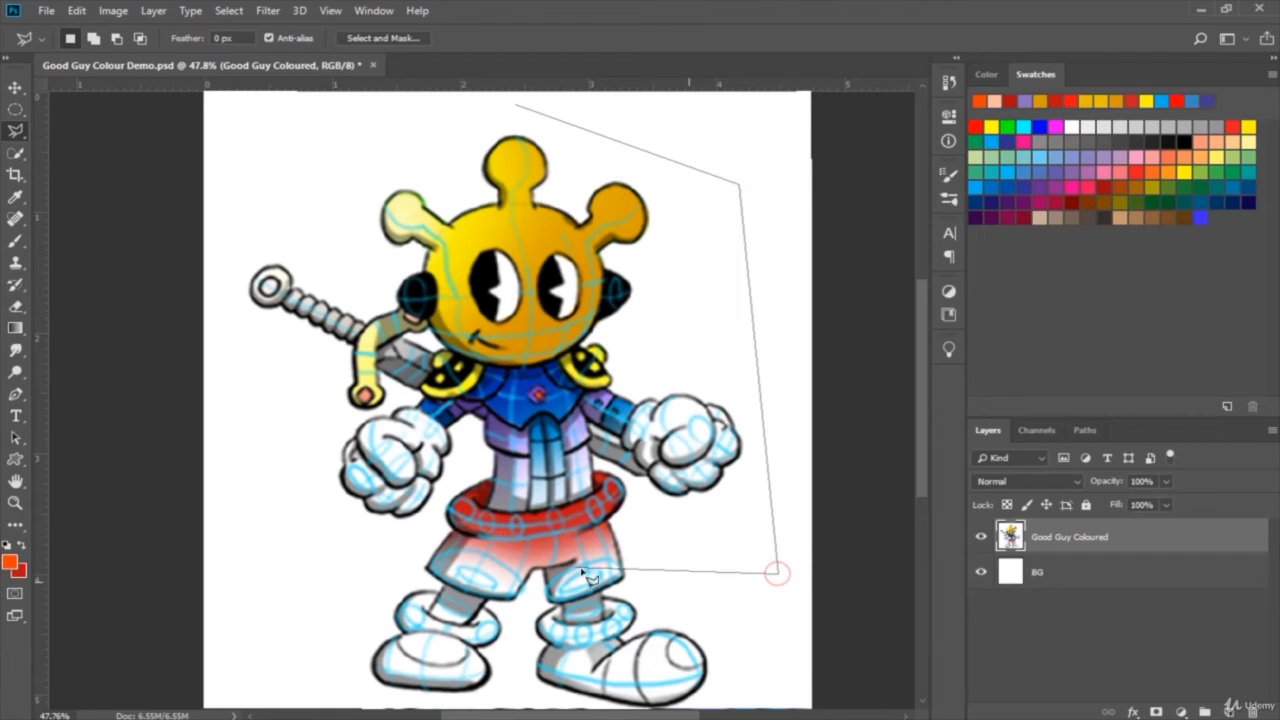
click(285, 563)
click(267, 371)
click(710, 373)
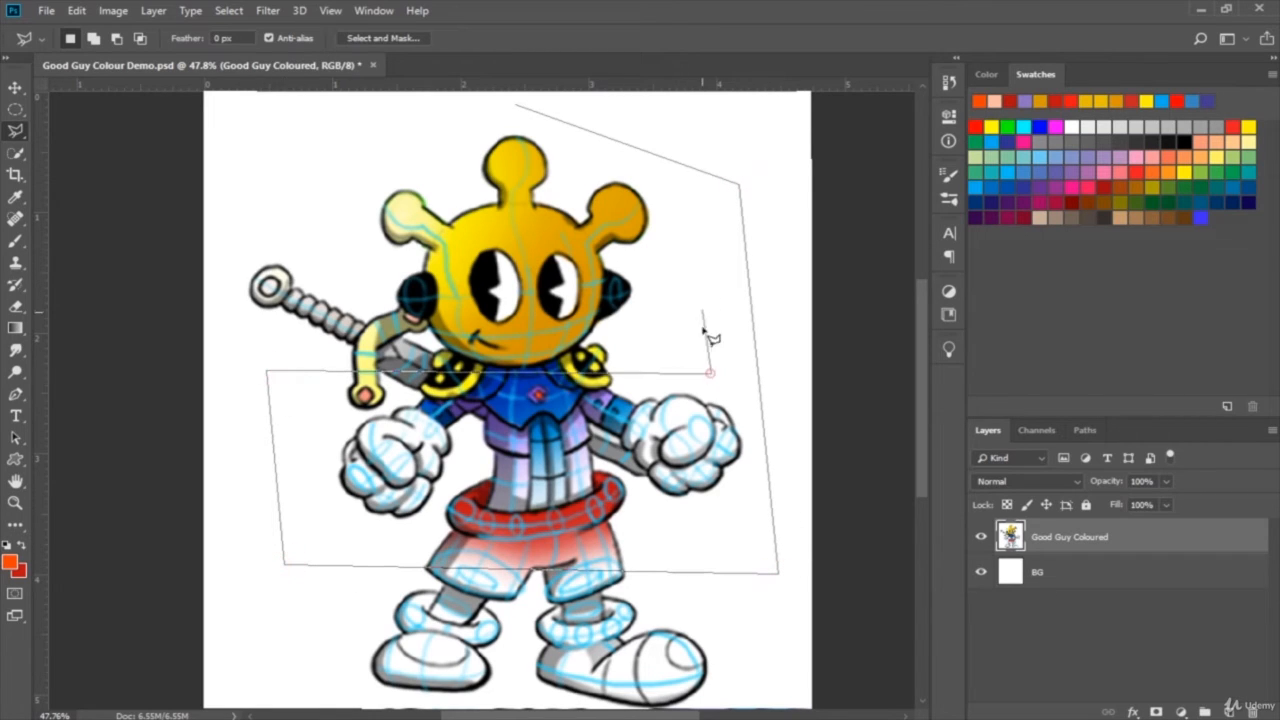
click(701, 281)
click(260, 236)
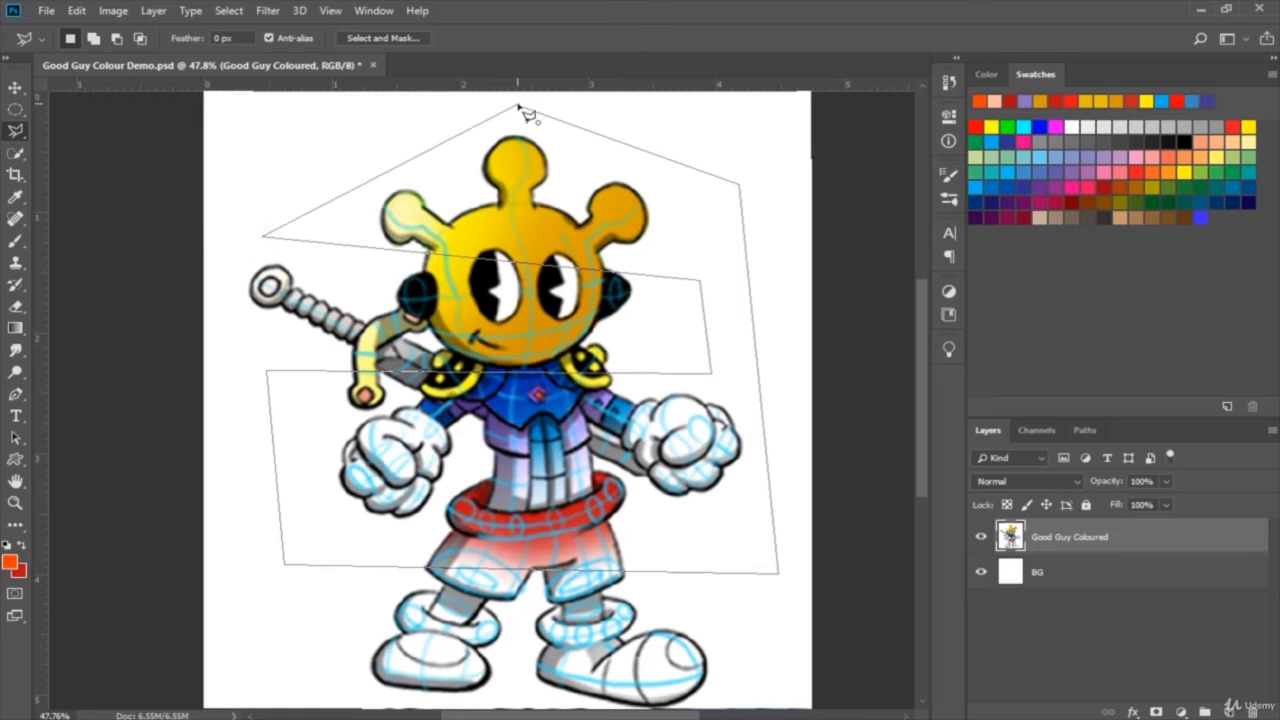
click(512, 105)
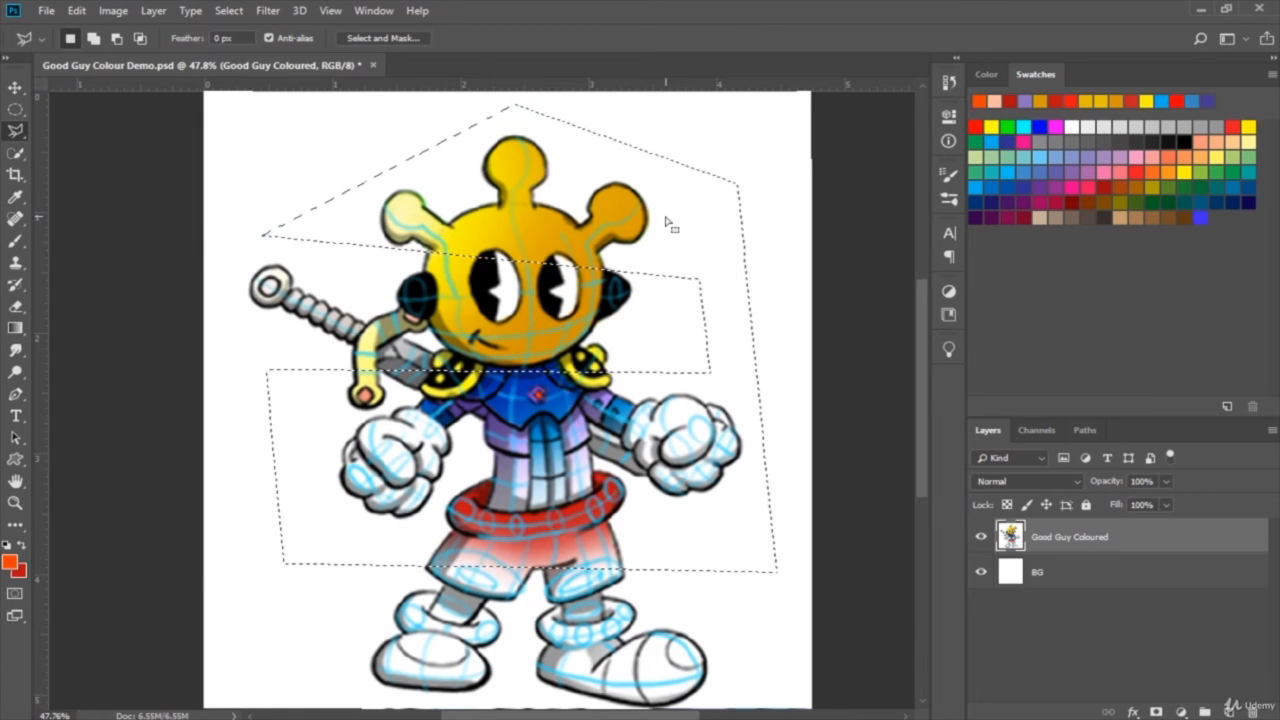
Delete the artwork inside the polygonal selection from the Good Guy Coloured layer and deselect.
key(Delete)
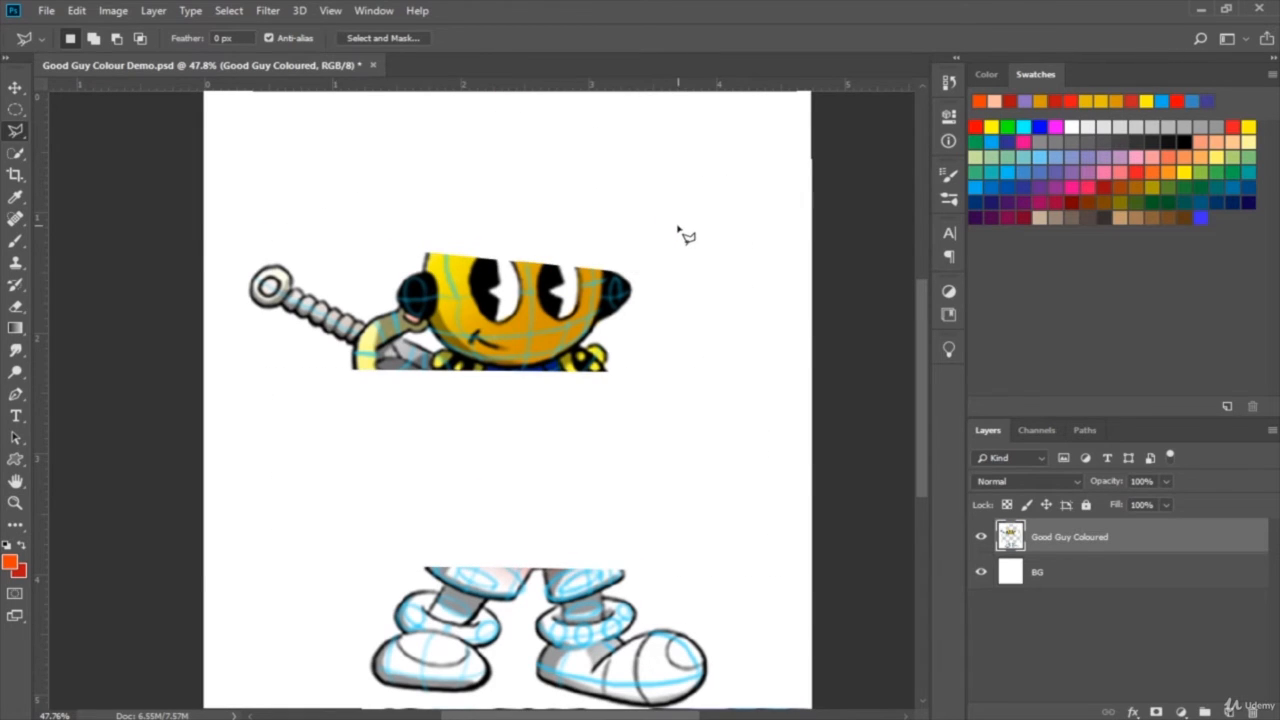
scroll(677, 230, down, 2)
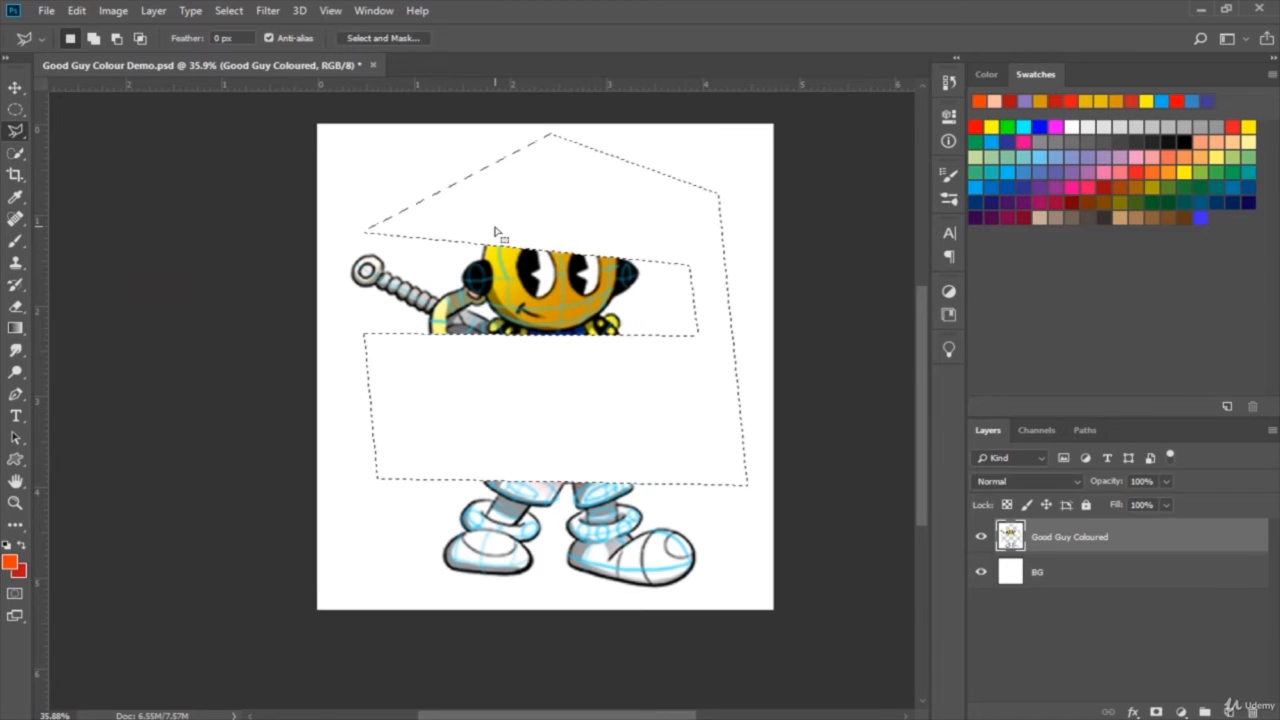
key(ctrl+d)
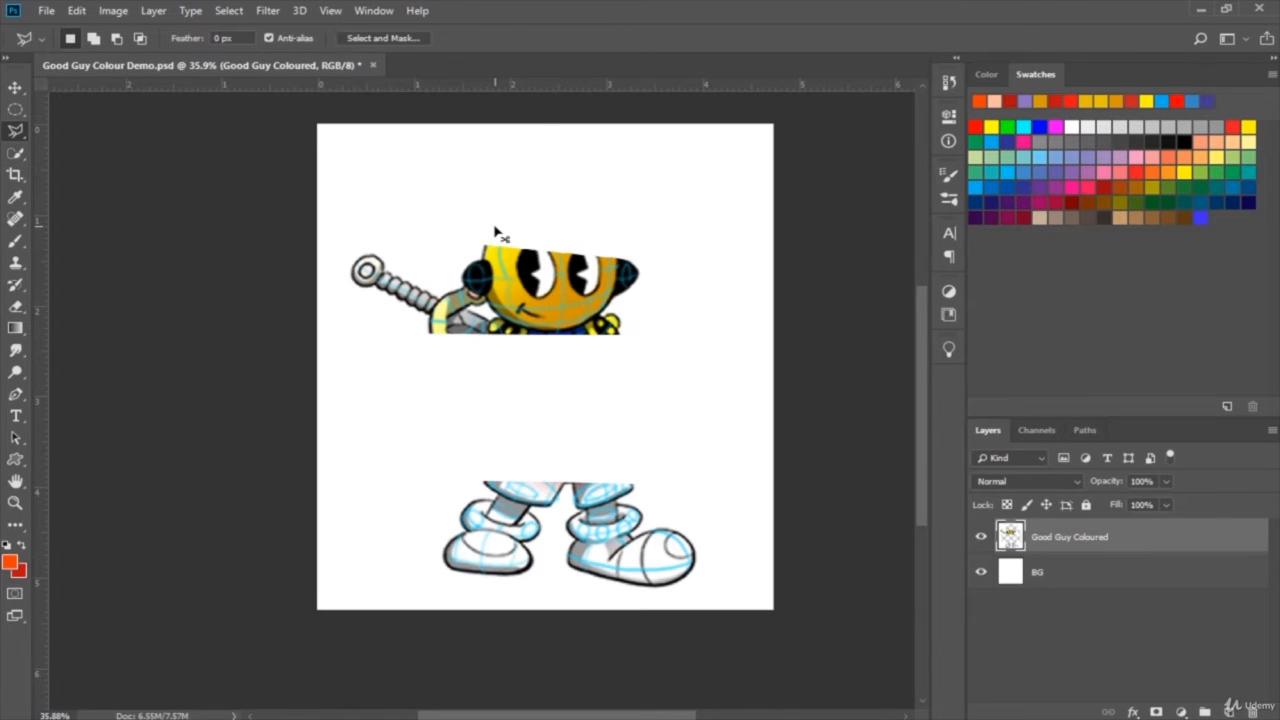
Undo the deletion of the polygonal area, and remove the selection from the restored character.
key(ctrl+alt+z)
key(ctrl+alt+z)
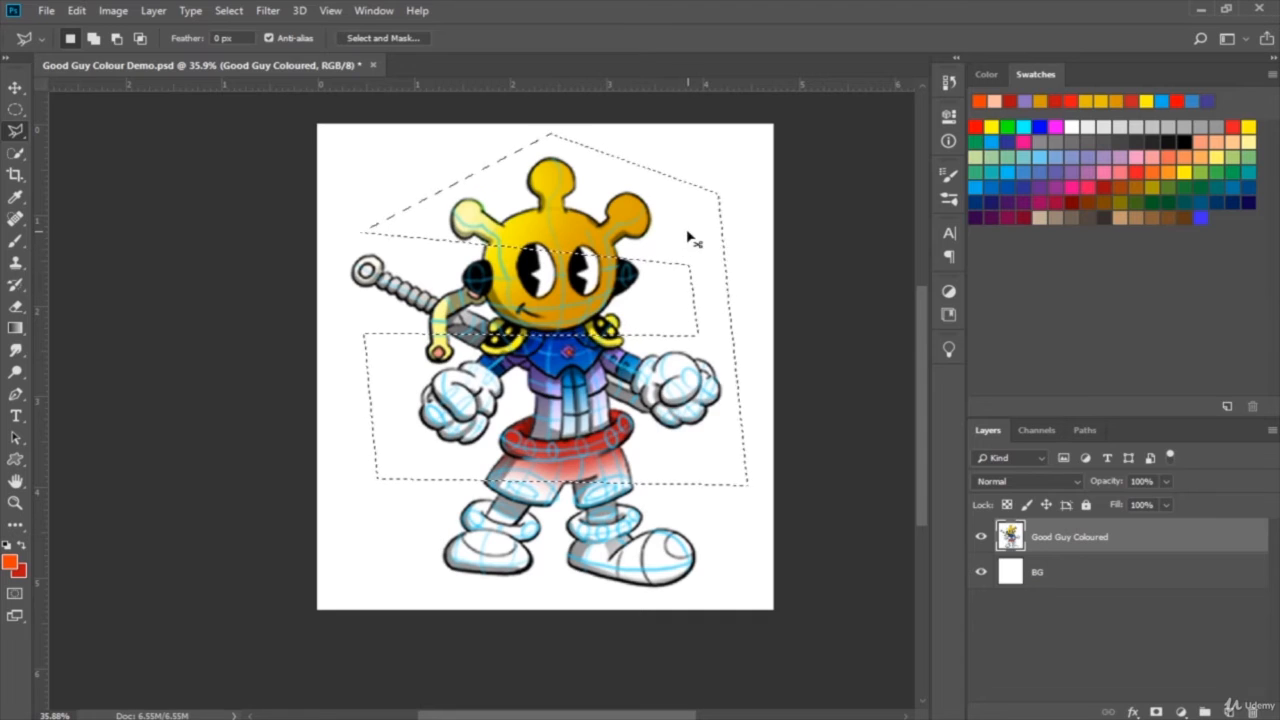
key(ctrl+d)
scroll(712, 308, up, 1)
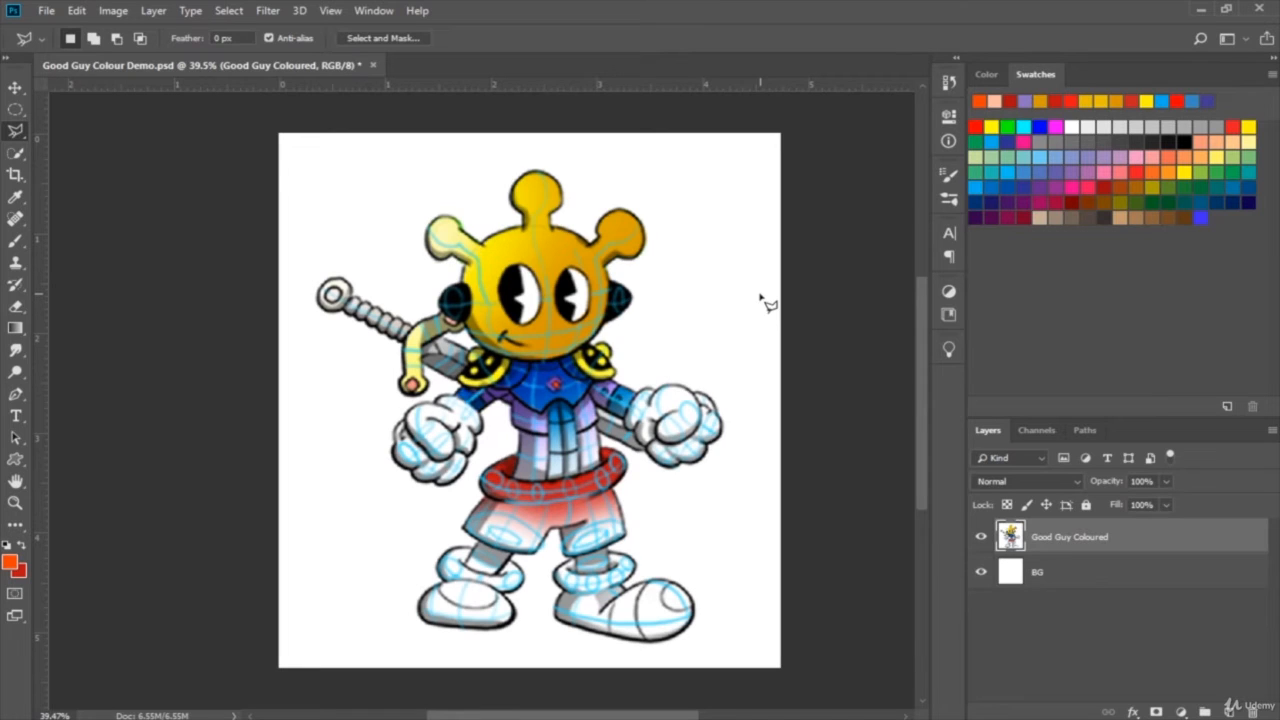
Add a new empty layer above Good Guy Coloured and switch to the Brush Tool.
click(1233, 712)
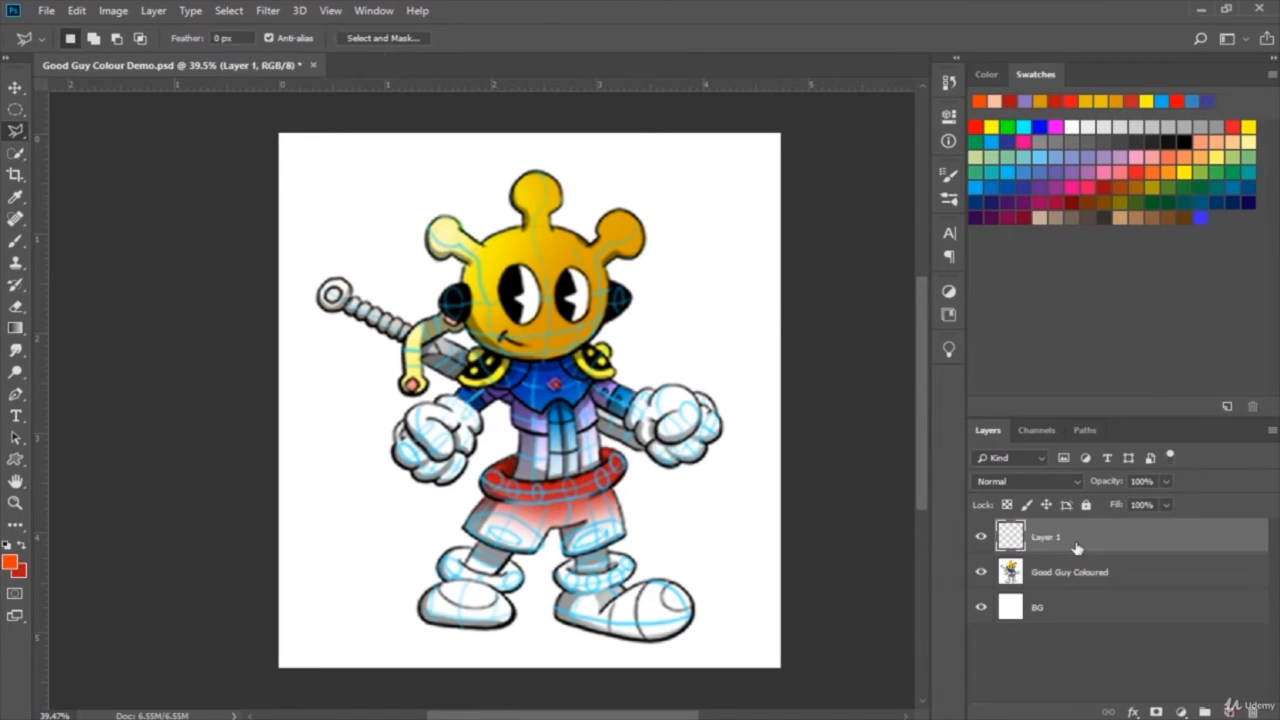
click(15, 244)
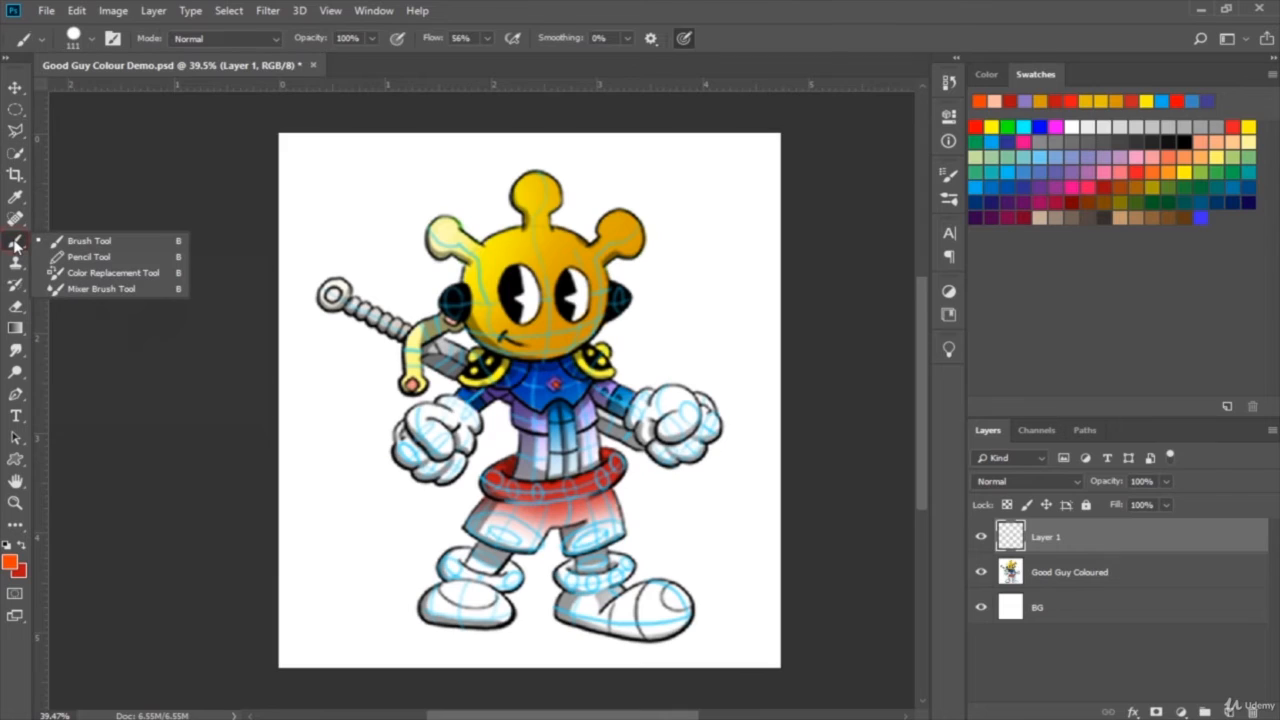
click(82, 243)
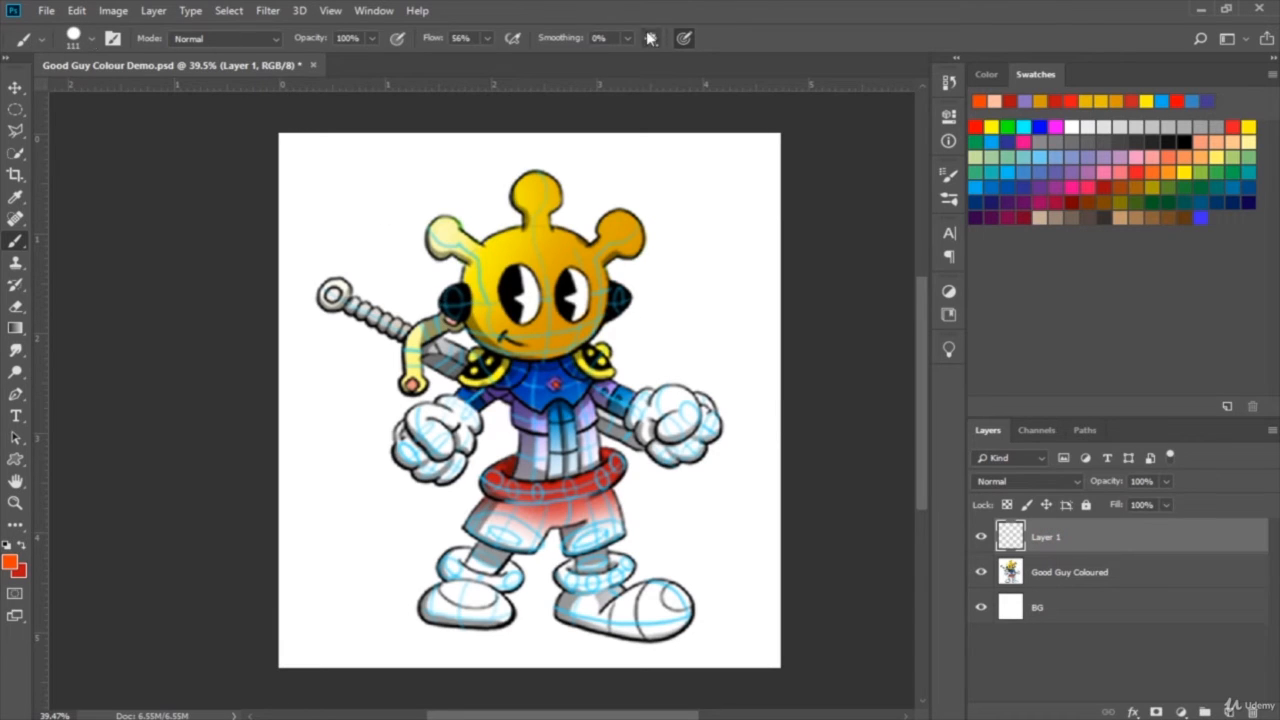
Choose the Hard Round Pressure Opacity and Flow preset from the General Brushes.
click(41, 40)
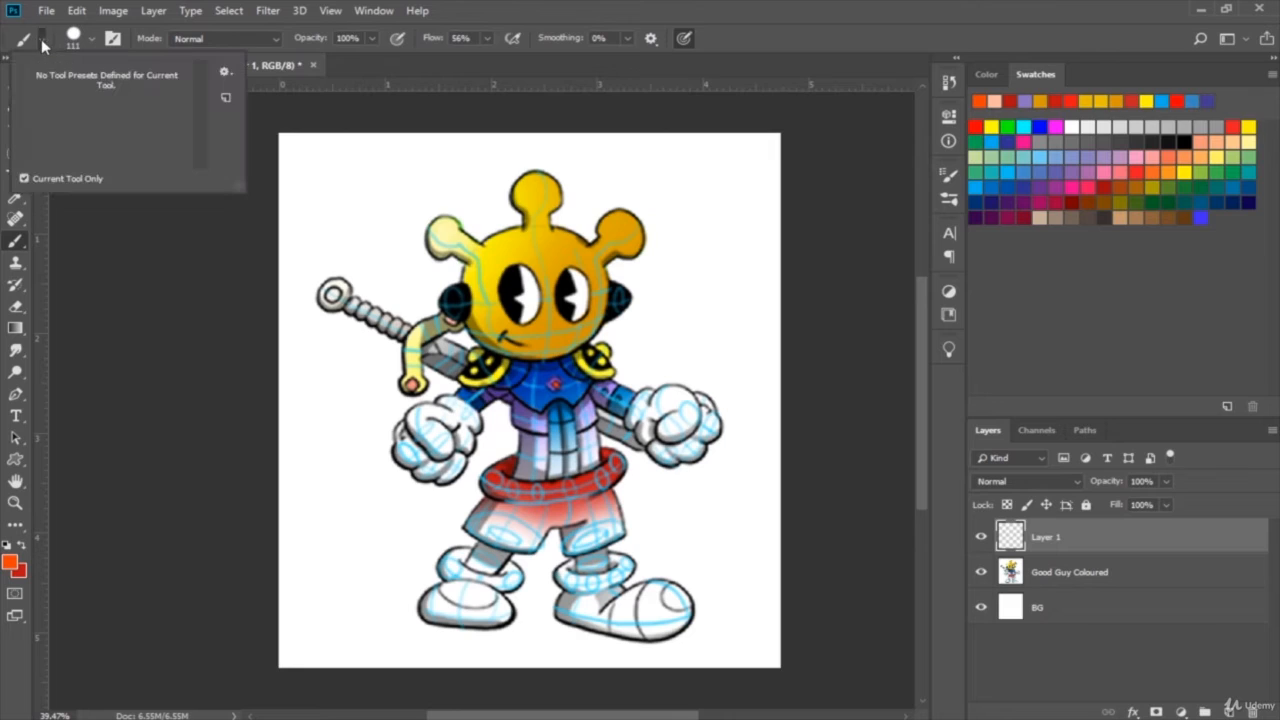
click(41, 40)
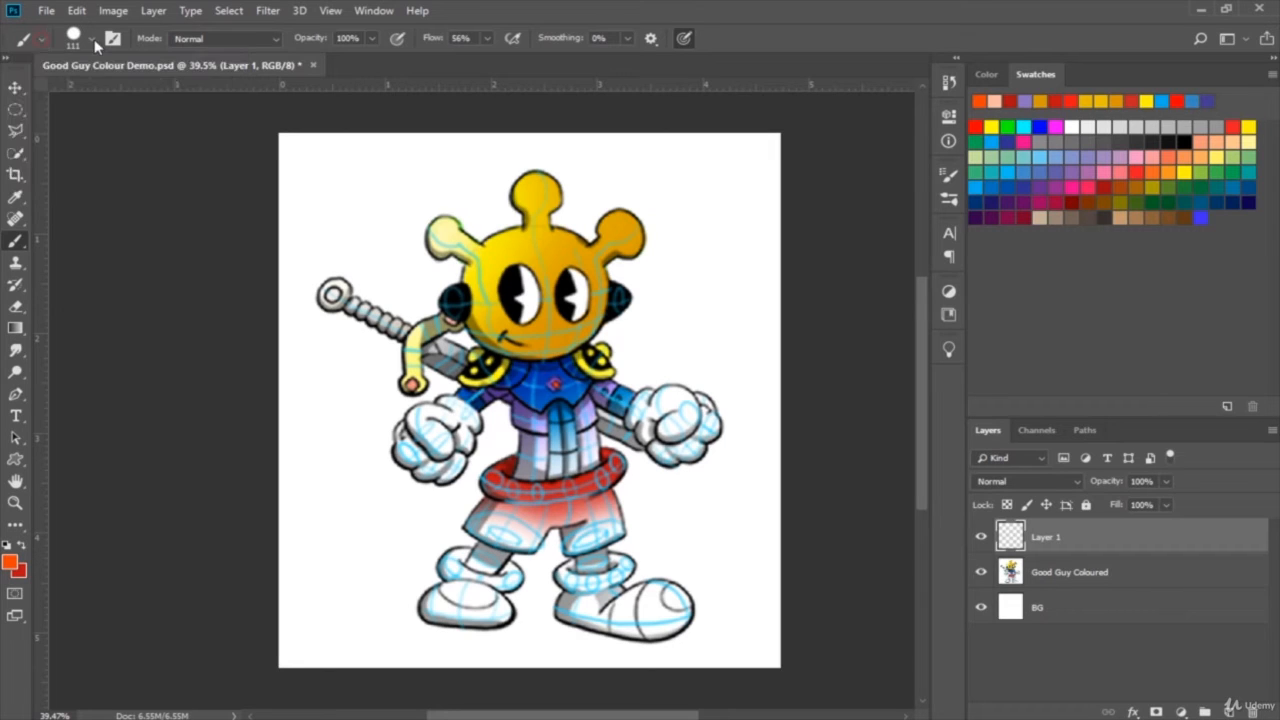
click(91, 39)
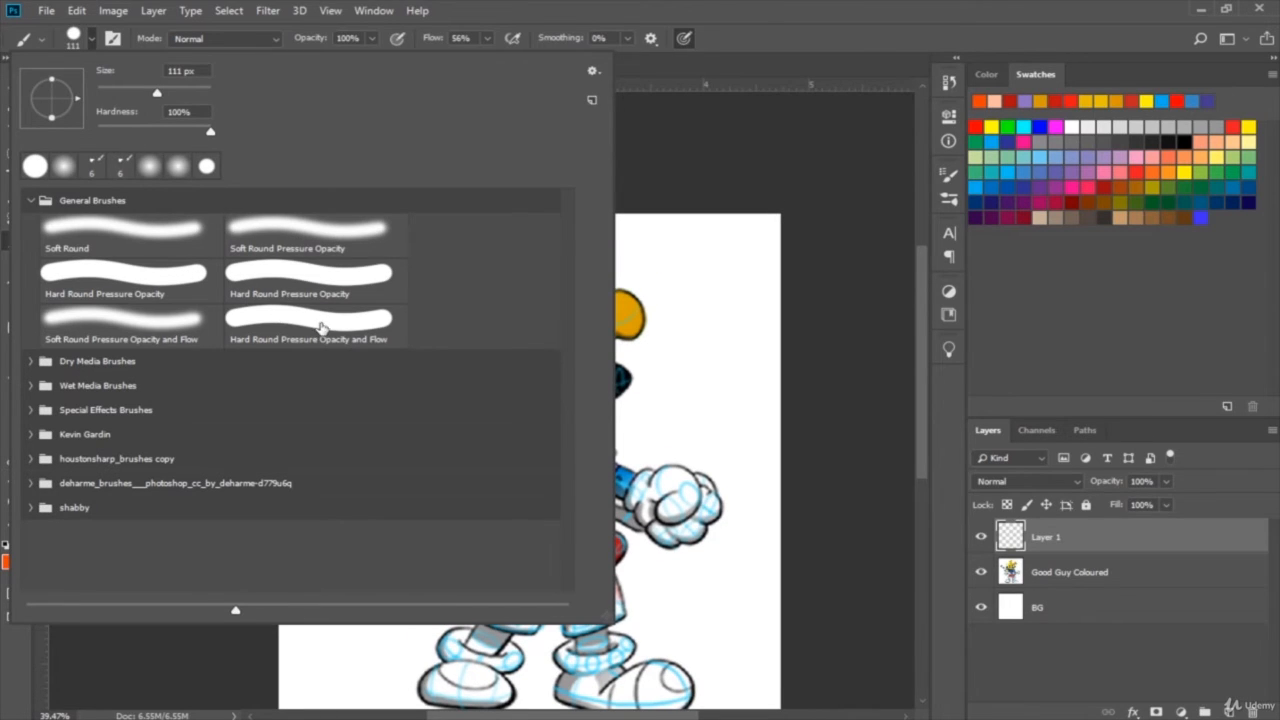
click(378, 330)
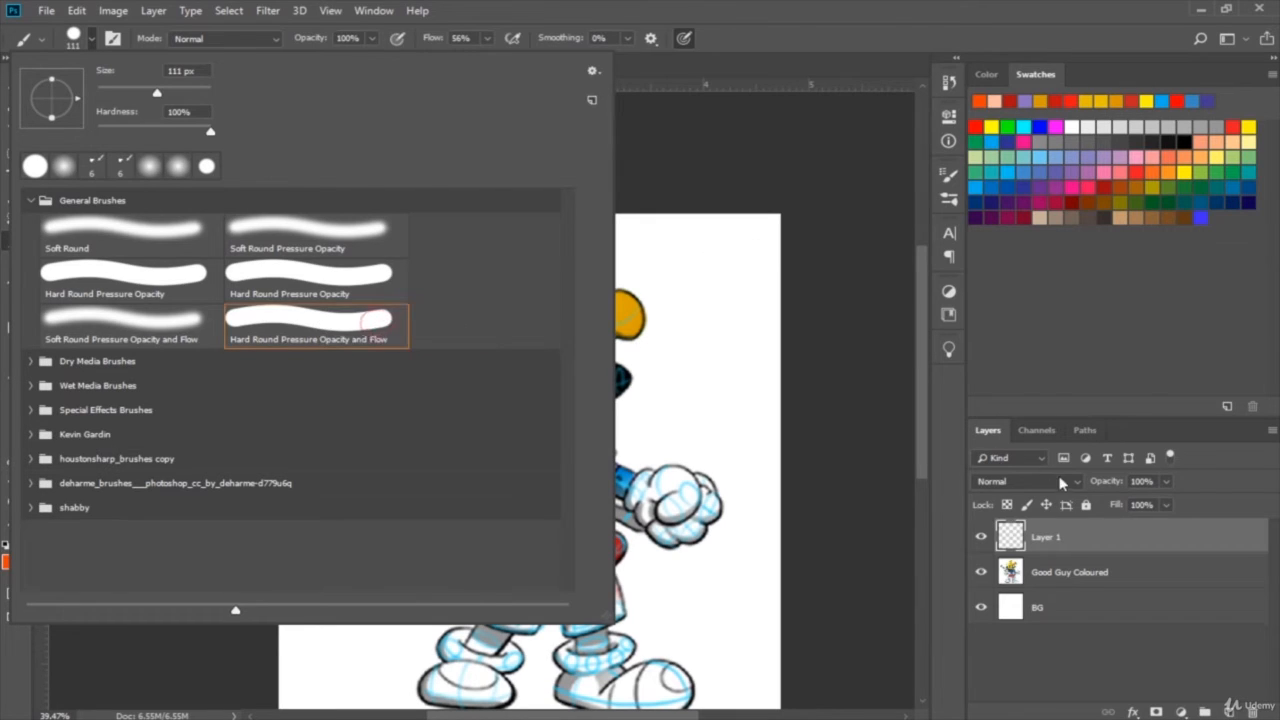
click(717, 417)
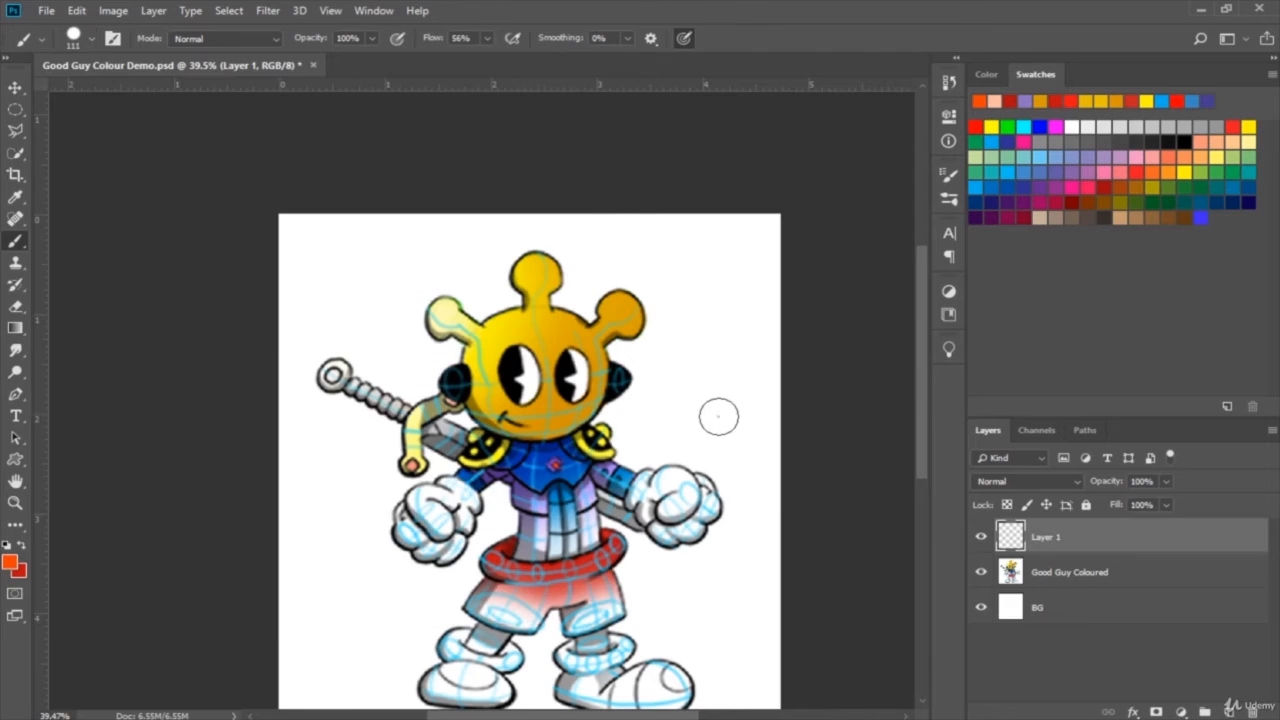
Paint a looping orange test stroke on Layer 1 in the white space above the character's right-hand fist, and undo it.
click(718, 415)
key(ctrl+z)
mouse_move(716, 300)
mouse_down()
mouse_move(696, 343)
mouse_move(730, 343)
mouse_move(731, 375)
mouse_move(662, 416)
mouse_move(698, 421)
mouse_move(737, 389)
mouse_move(670, 358)
mouse_move(709, 344)
mouse_move(741, 290)
mouse_move(667, 272)
mouse_move(719, 255)
mouse_move(690, 388)
mouse_move(720, 447)
mouse_move(675, 468)
mouse_up()
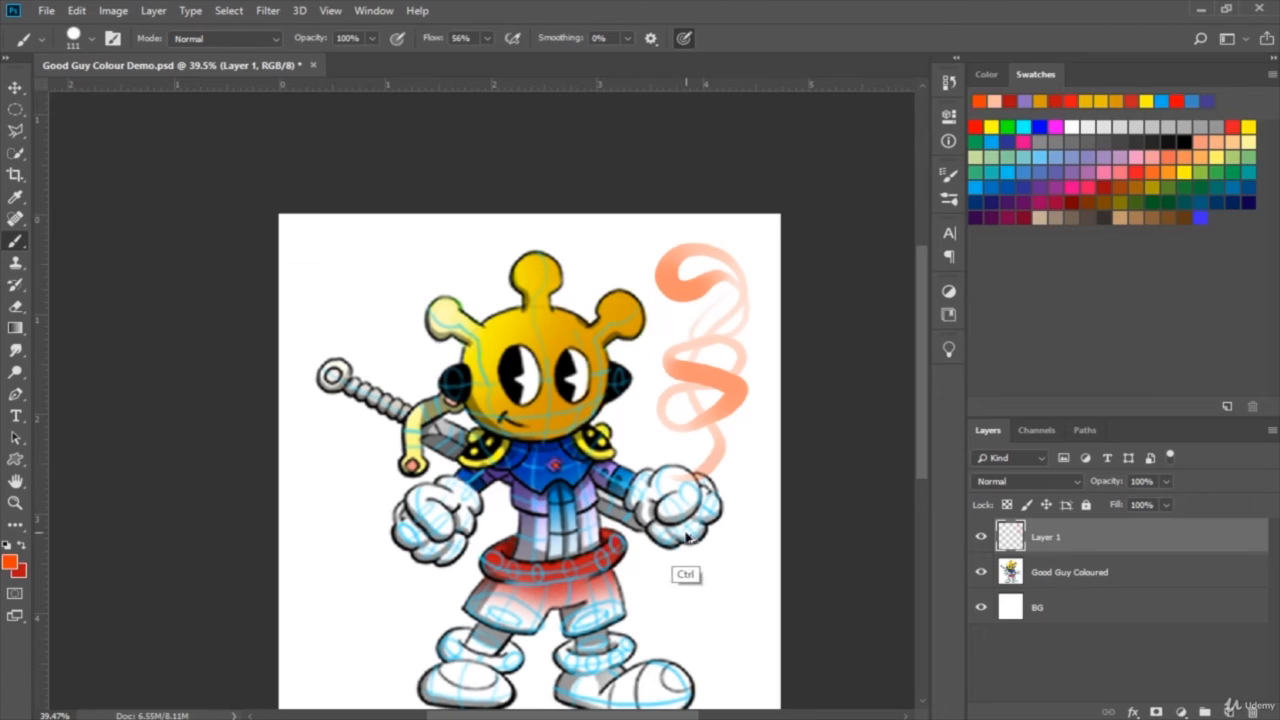
key(ctrl+z)
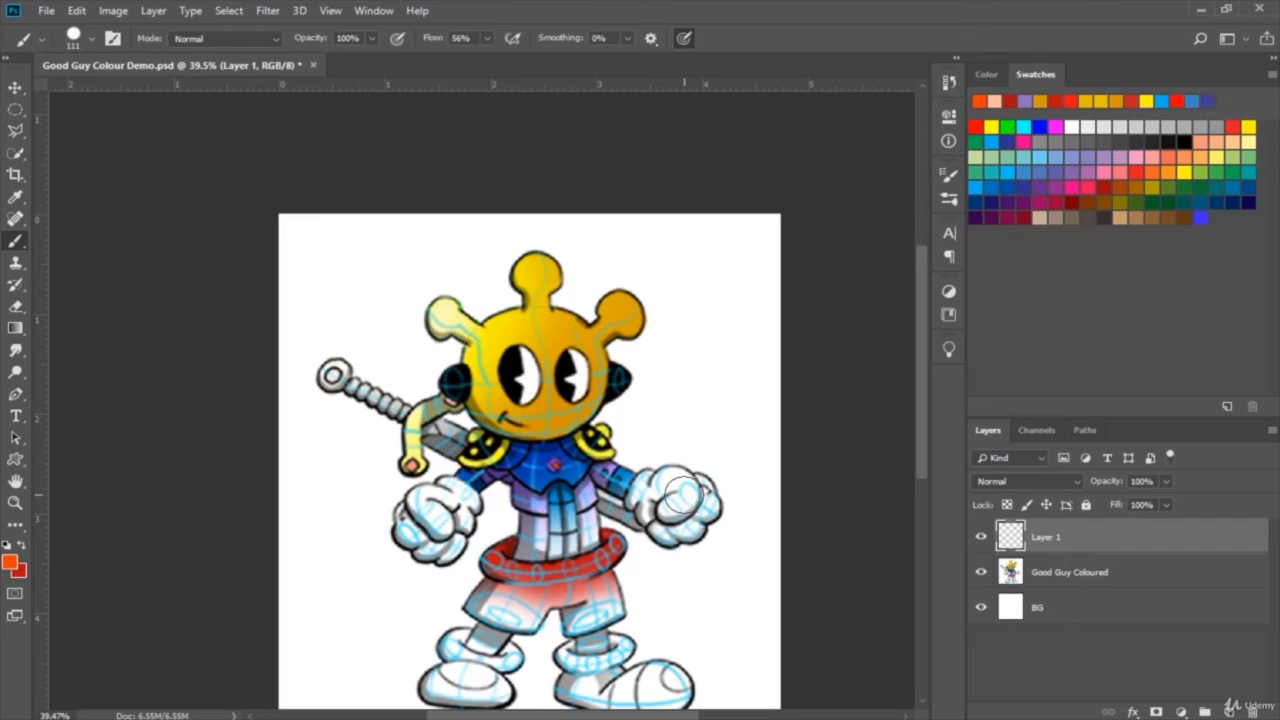
Paint overlapping, curling orange strokes on Layer 1 in the white space to the right of the character's head.
scroll(740, 291, down, 3)
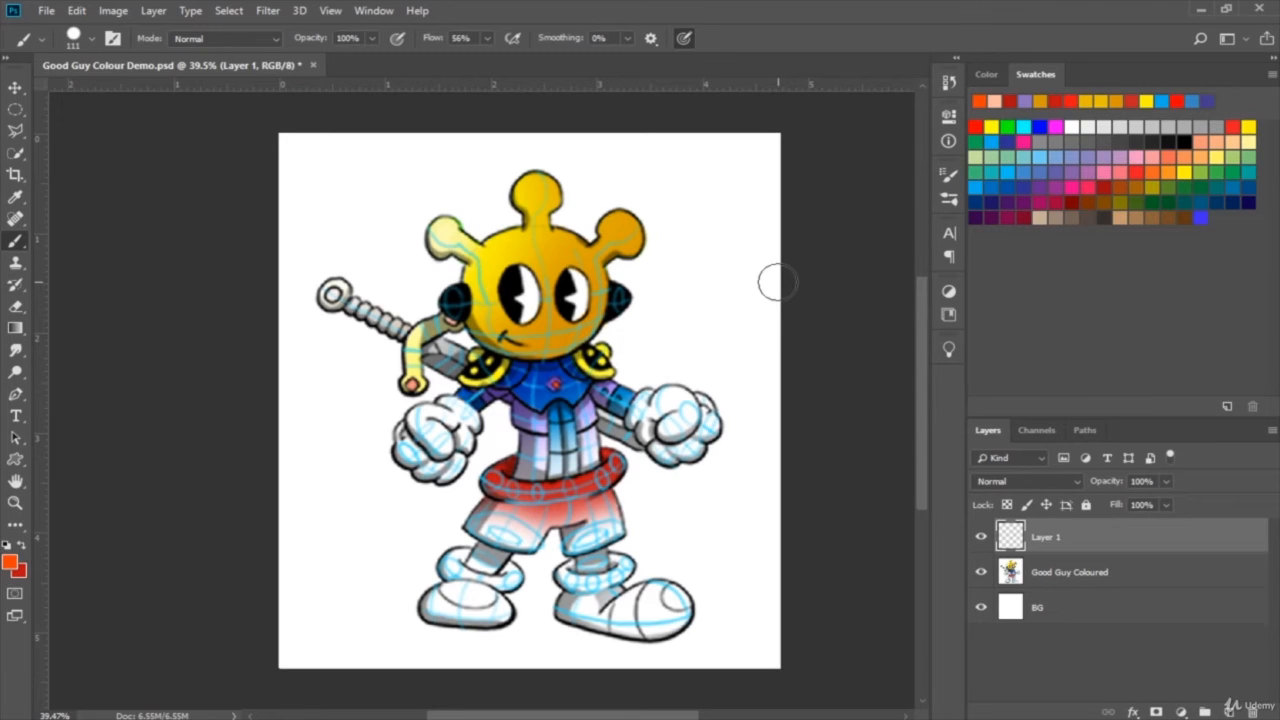
scroll(815, 275, up, 1)
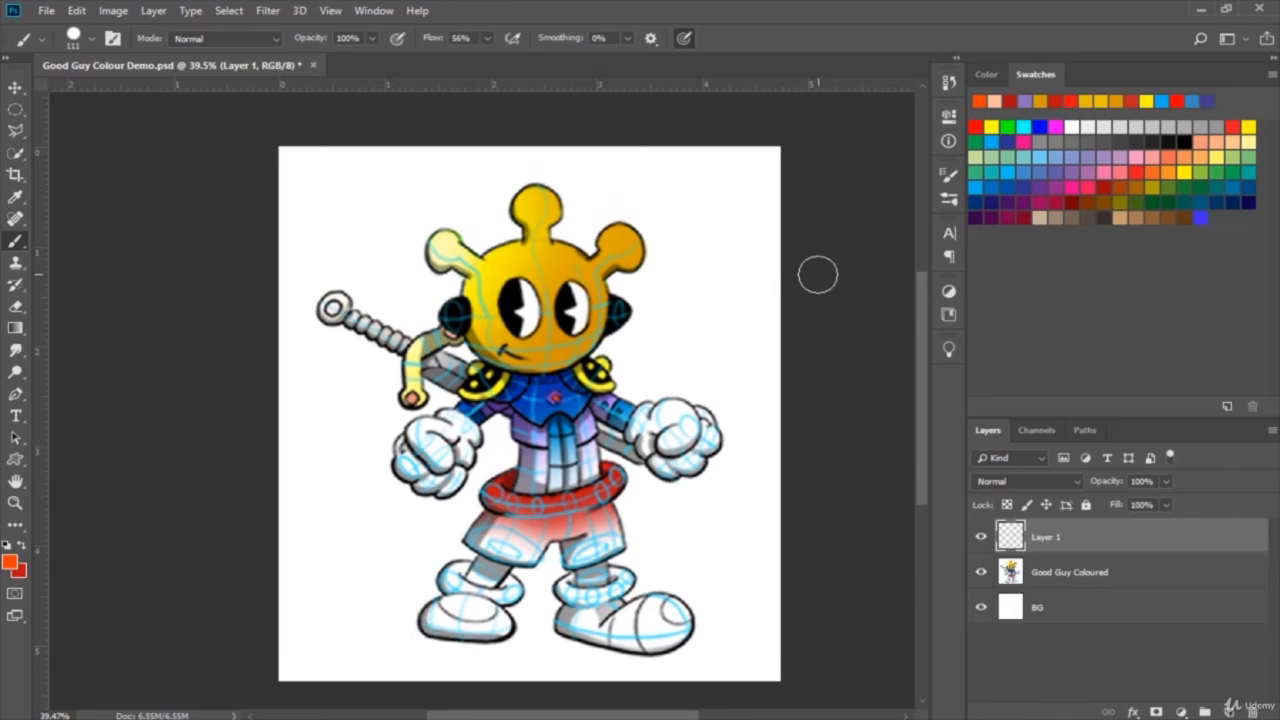
scroll(817, 275, down, 1)
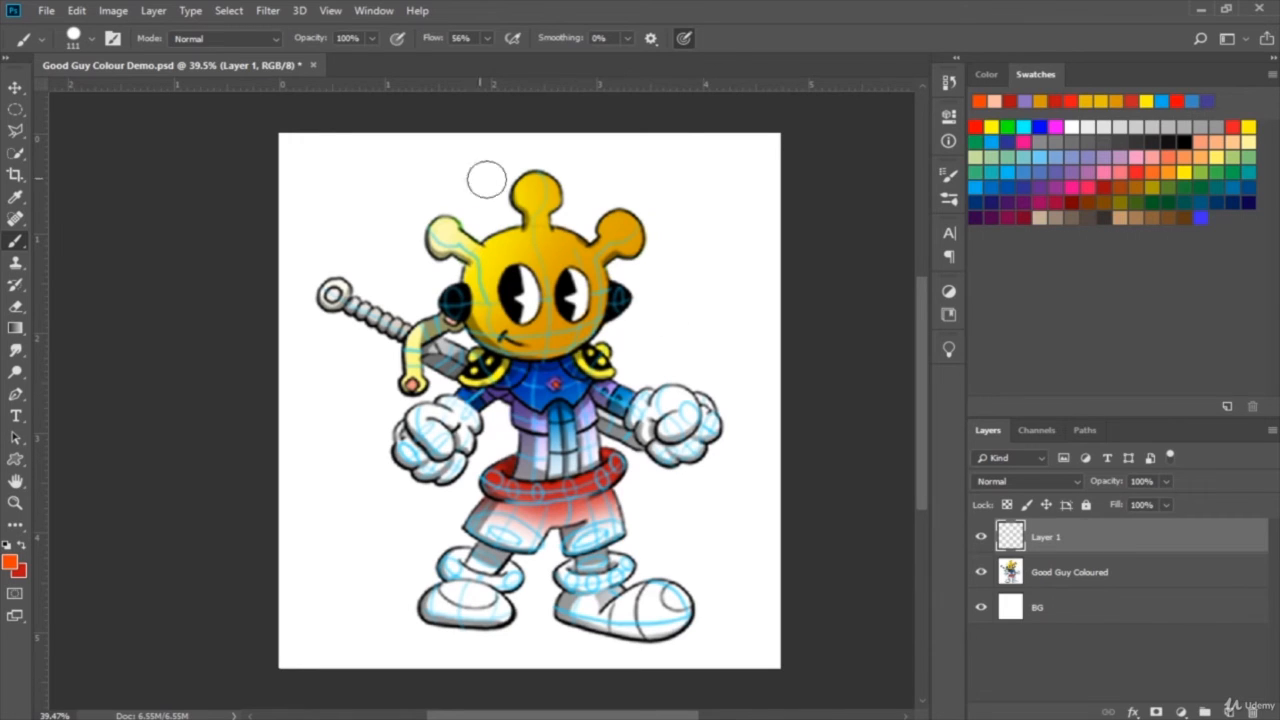
mouse_move(738, 177)
mouse_down()
mouse_move(718, 213)
mouse_move(737, 252)
mouse_move(678, 297)
mouse_move(739, 299)
mouse_move(669, 337)
mouse_up()
mouse_move(713, 276)
mouse_down()
mouse_move(732, 363)
mouse_move(679, 363)
mouse_move(757, 330)
mouse_up()
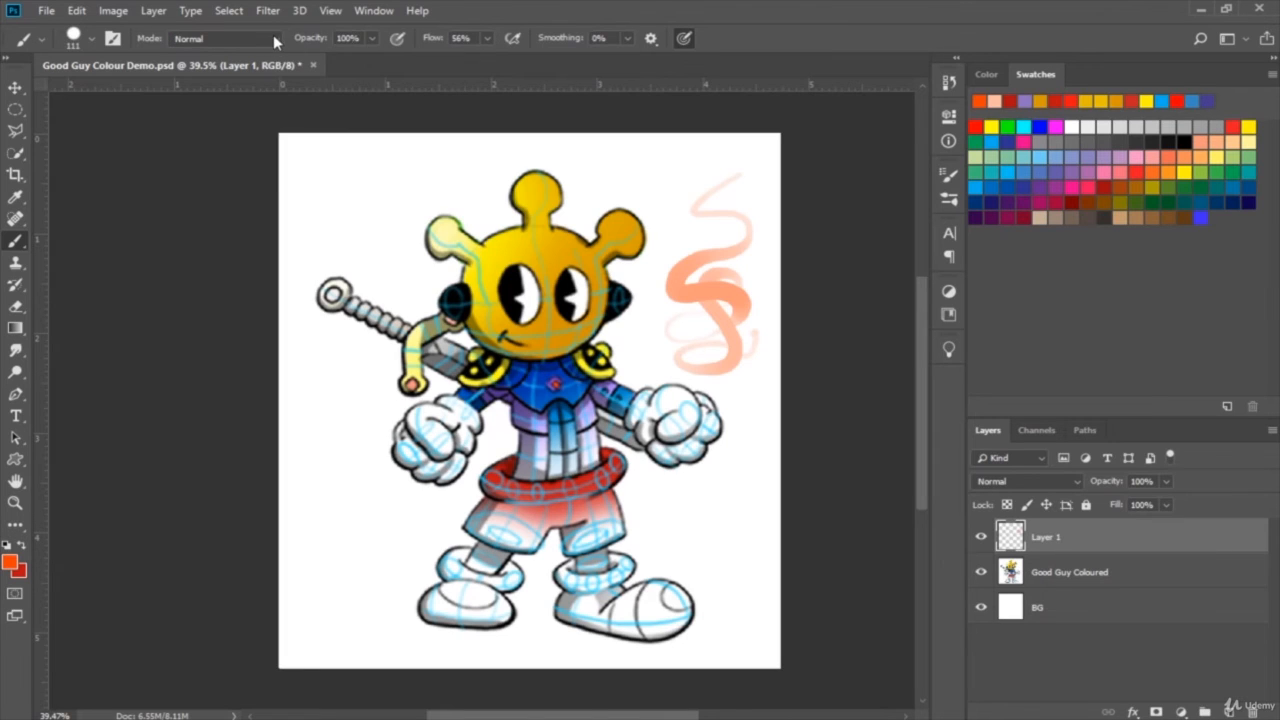
Switch to the Soft Round Pressure Opacity and Flow brush and paint a winding orange stroke over the sword handle on Layer 1.
click(92, 39)
double_click(160, 333)
mouse_move(406, 162)
mouse_down()
mouse_move(366, 192)
mouse_move(400, 256)
mouse_move(360, 294)
mouse_move(316, 376)
mouse_move(353, 420)
mouse_move(378, 377)
mouse_move(347, 388)
mouse_move(358, 441)
mouse_move(327, 497)
mouse_move(327, 450)
mouse_move(401, 383)
mouse_move(305, 328)
mouse_move(335, 276)
mouse_move(428, 268)
mouse_move(400, 196)
mouse_up()
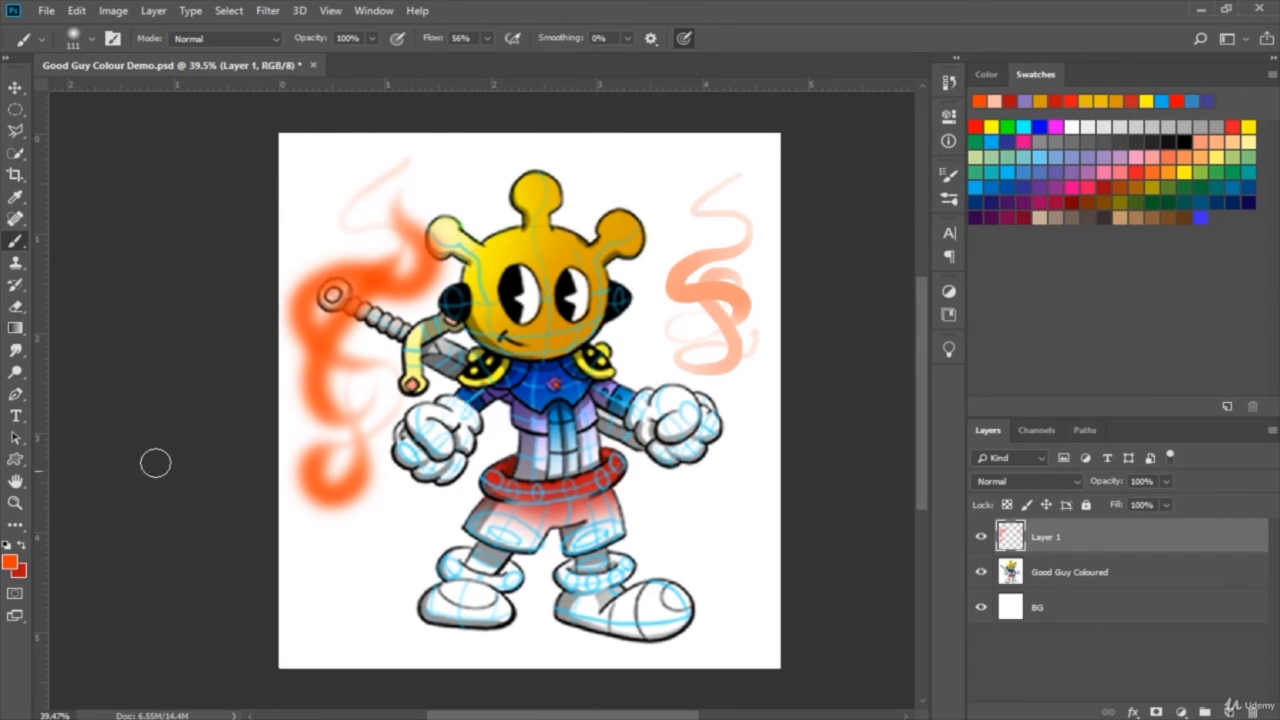
Set the foreground colour to the blue 3622fd.
click(10, 563)
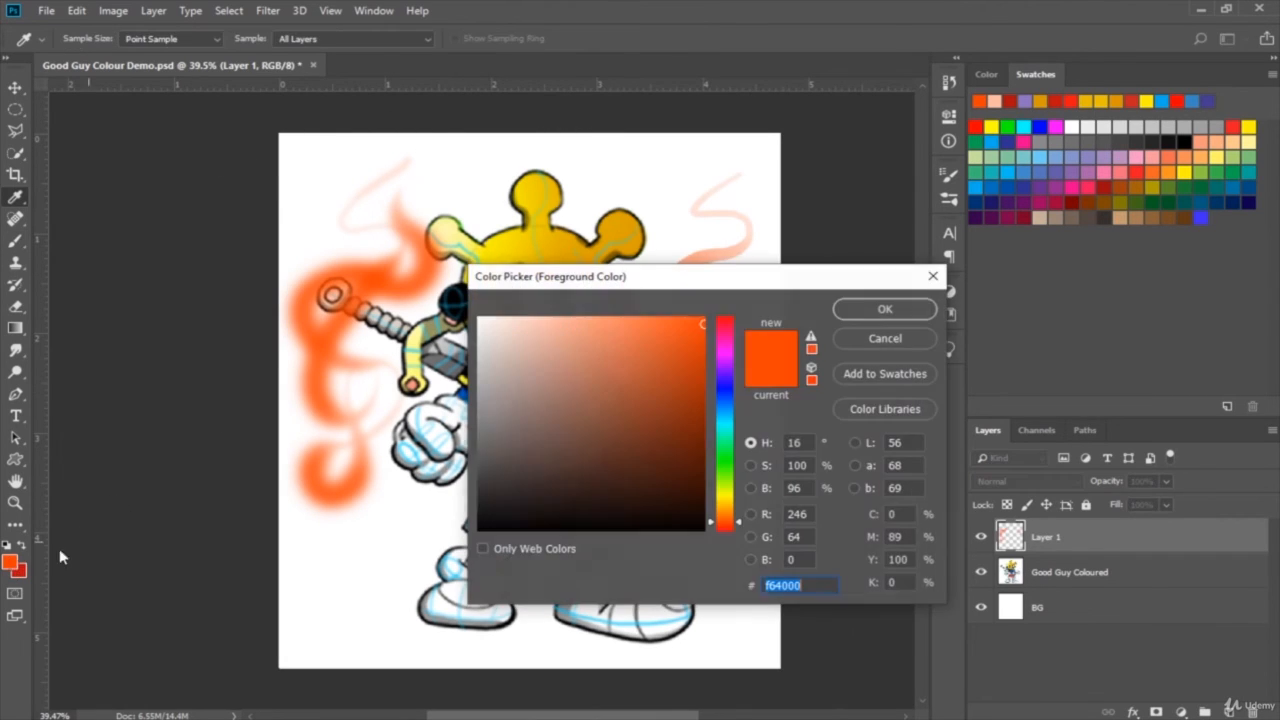
click(726, 385)
click(673, 333)
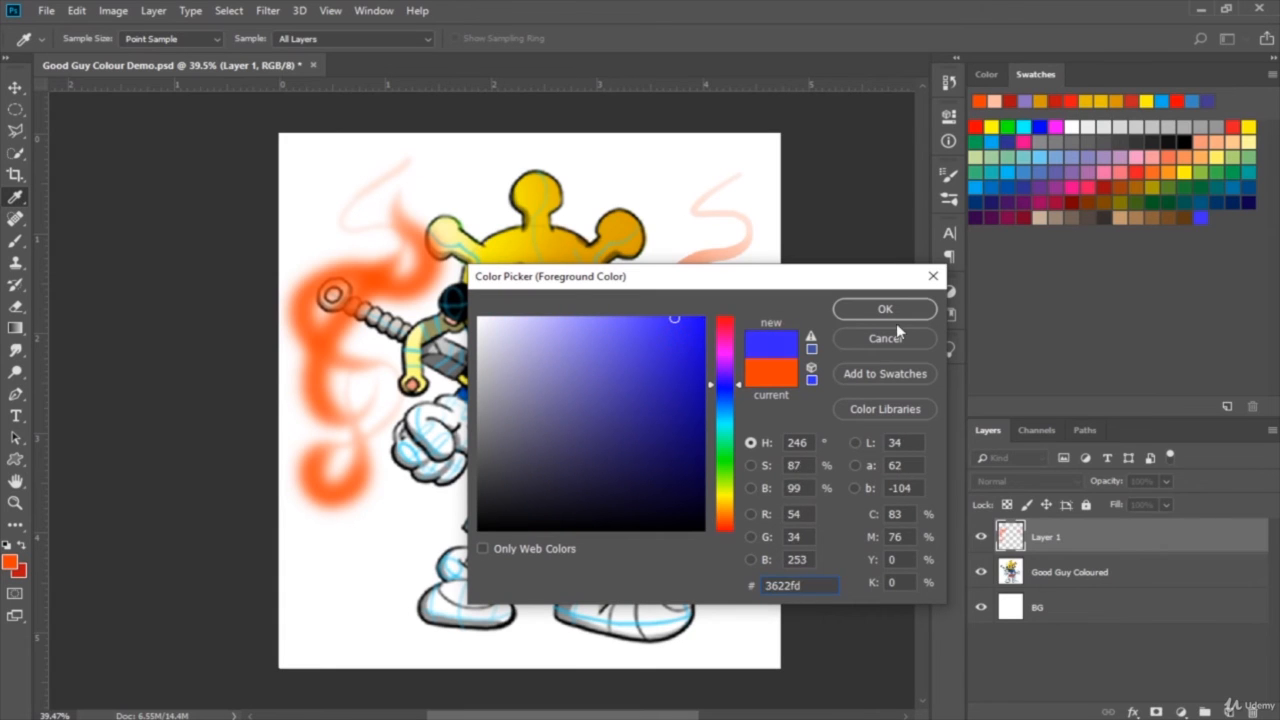
click(885, 309)
Set the brush opacity to 51% and paint a curling blue stroke on Layer 1 in the white space beside the character's left-hand shoe.
click(370, 38)
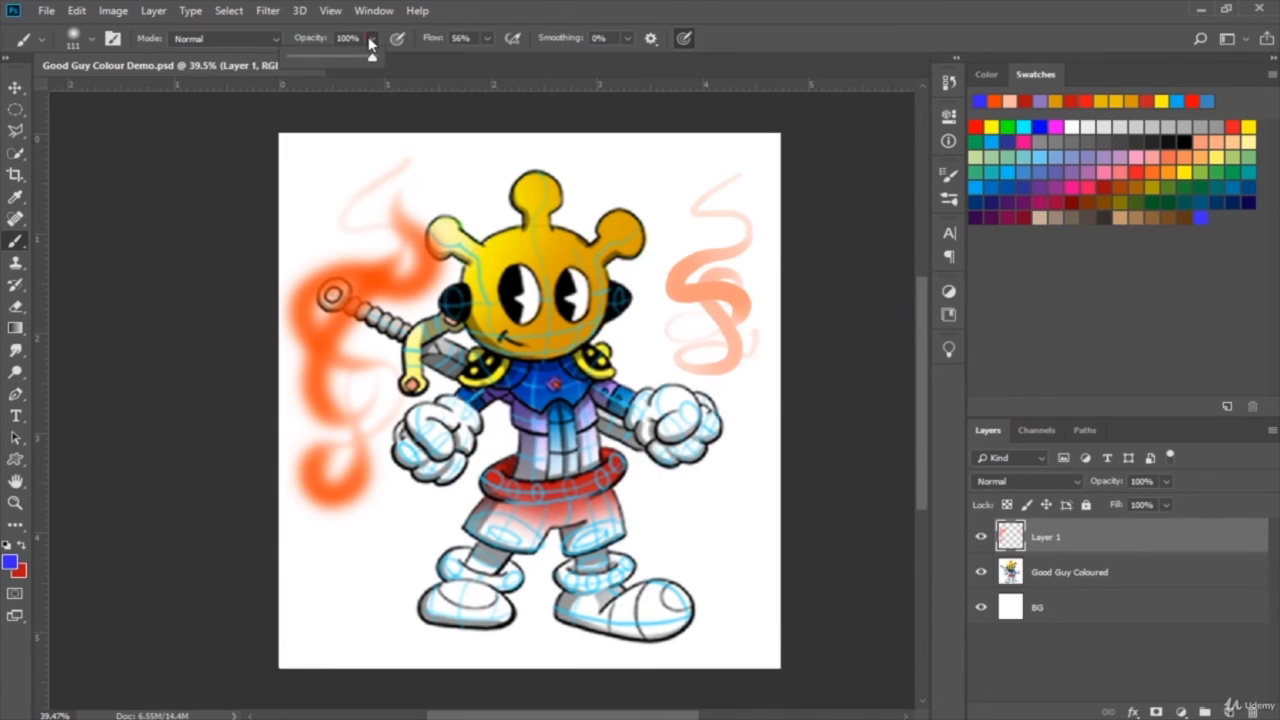
click(331, 56)
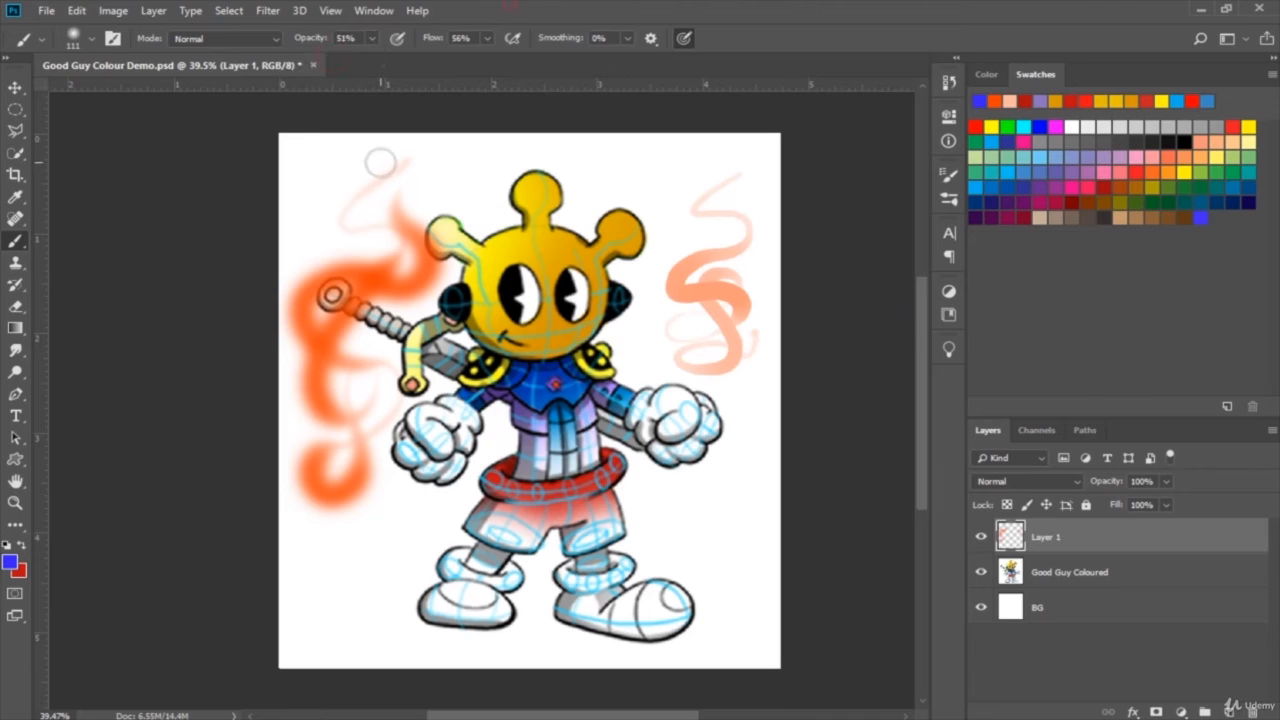
mouse_move(373, 484)
mouse_down()
mouse_move(397, 506)
mouse_move(350, 549)
mouse_move(333, 606)
mouse_move(383, 581)
mouse_move(365, 647)
mouse_move(330, 627)
mouse_move(348, 647)
mouse_move(383, 632)
mouse_move(387, 590)
mouse_move(388, 612)
mouse_move(379, 577)
mouse_move(352, 601)
mouse_move(327, 577)
mouse_up()
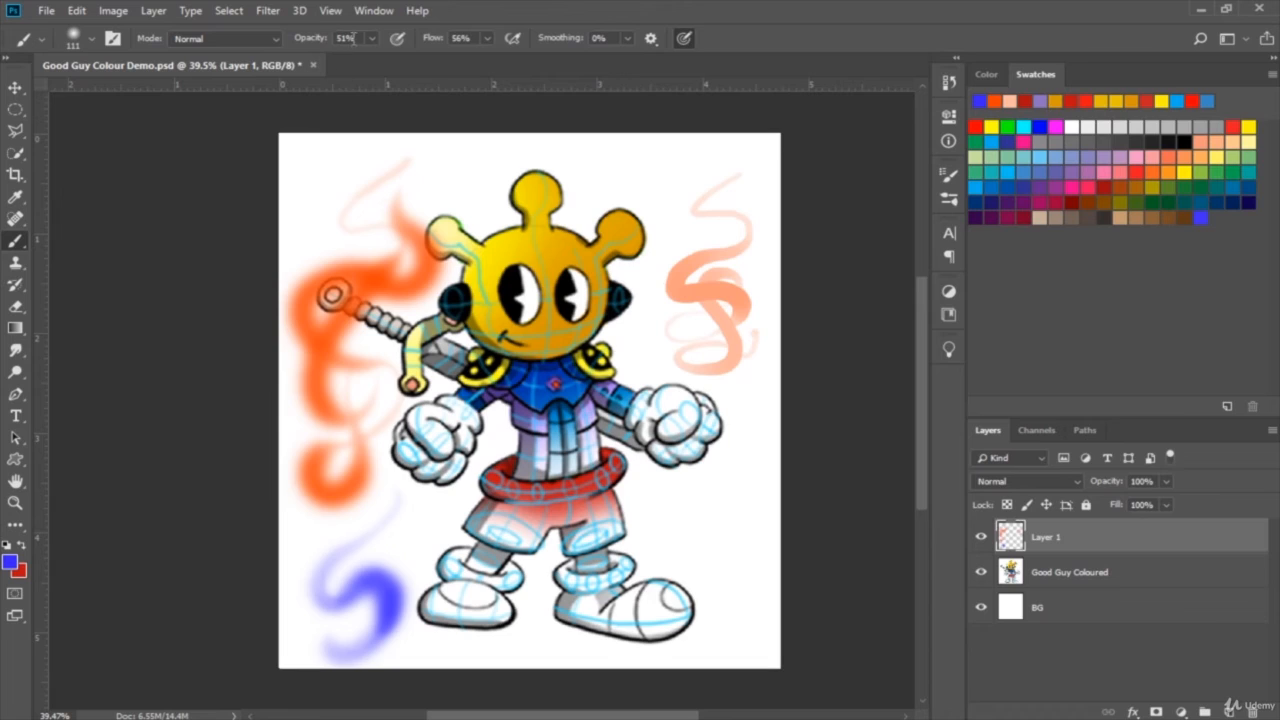
Set brush opacity and flow to 100% and paint thick, winding blue strokes on Layer 1 from beside the left-hand shoe up over the sword handle.
click(371, 39)
drag(376, 59, 428, 57)
click(487, 39)
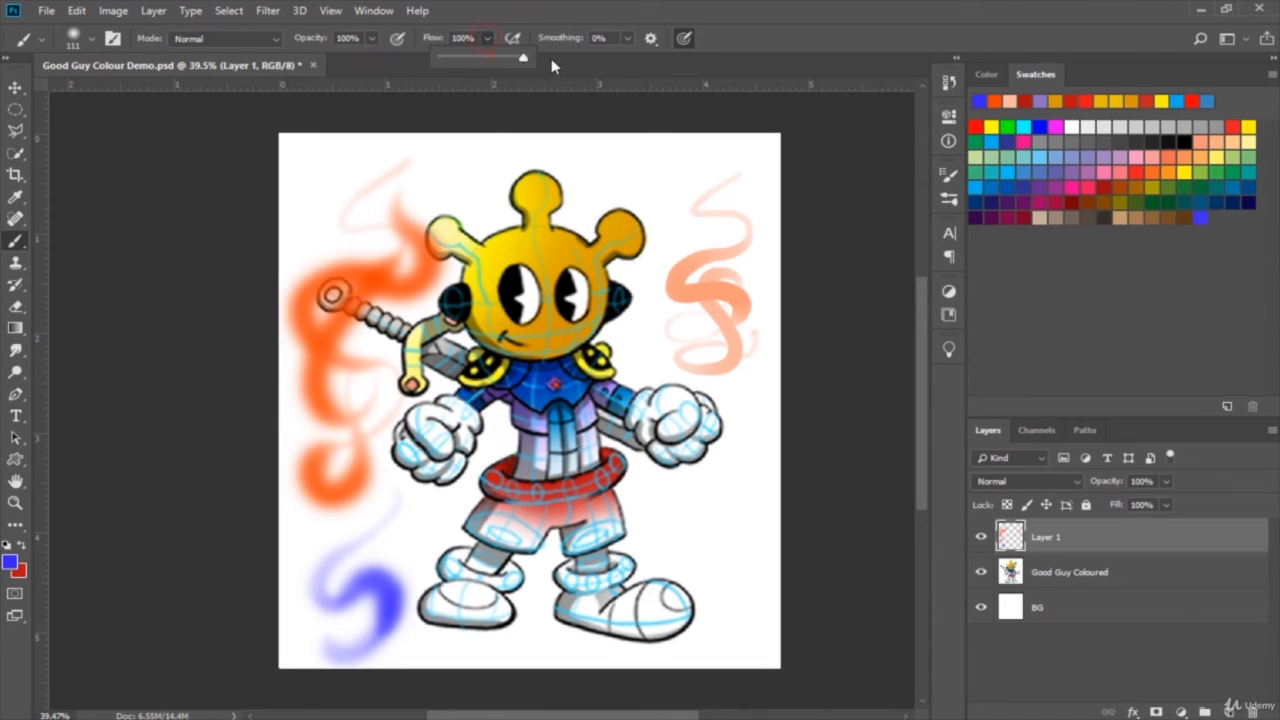
mouse_move(404, 530)
mouse_down()
mouse_move(401, 576)
mouse_move(346, 613)
mouse_move(372, 537)
mouse_move(420, 489)
mouse_move(351, 537)
mouse_move(322, 613)
mouse_move(309, 518)
mouse_move(370, 468)
mouse_move(342, 409)
mouse_move(301, 439)
mouse_move(335, 346)
mouse_move(365, 389)
mouse_move(349, 466)
mouse_move(391, 565)
mouse_move(383, 474)
mouse_move(320, 327)
mouse_move(443, 125)
mouse_up()
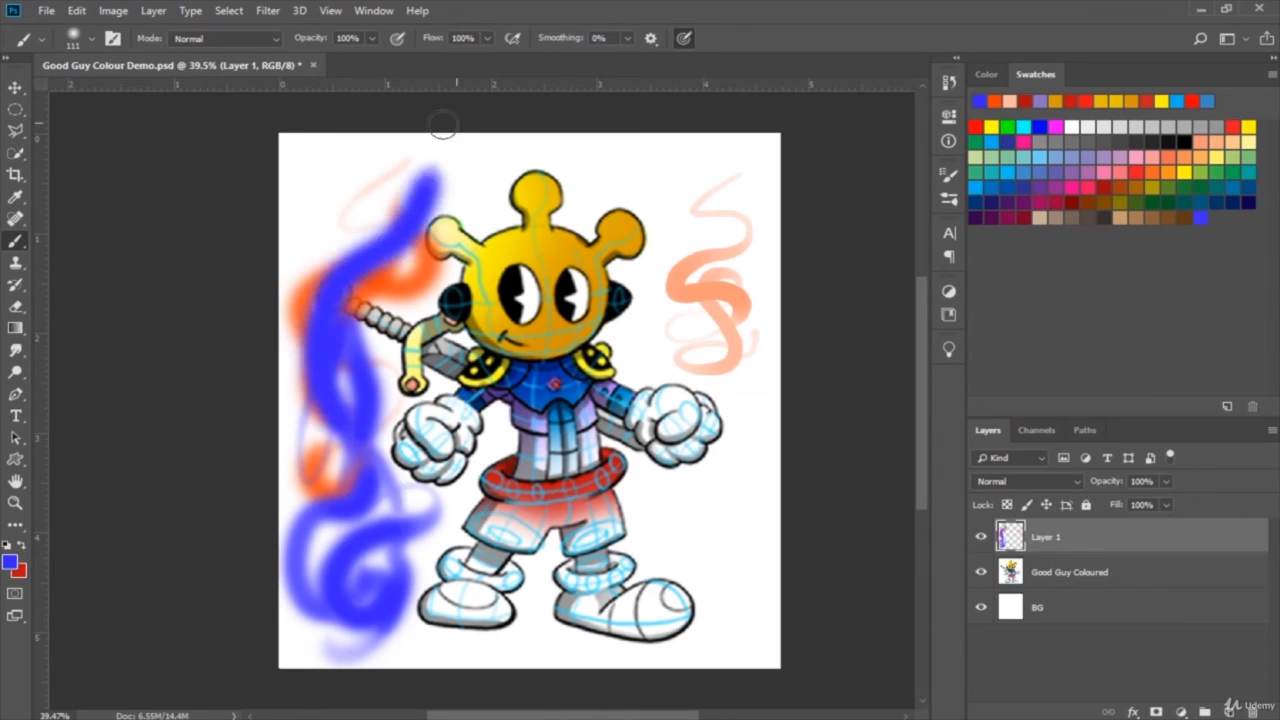
Lower the brush flow to 9% and paint faint, looping blue strokes on Layer 1 above and around the character's head.
click(487, 38)
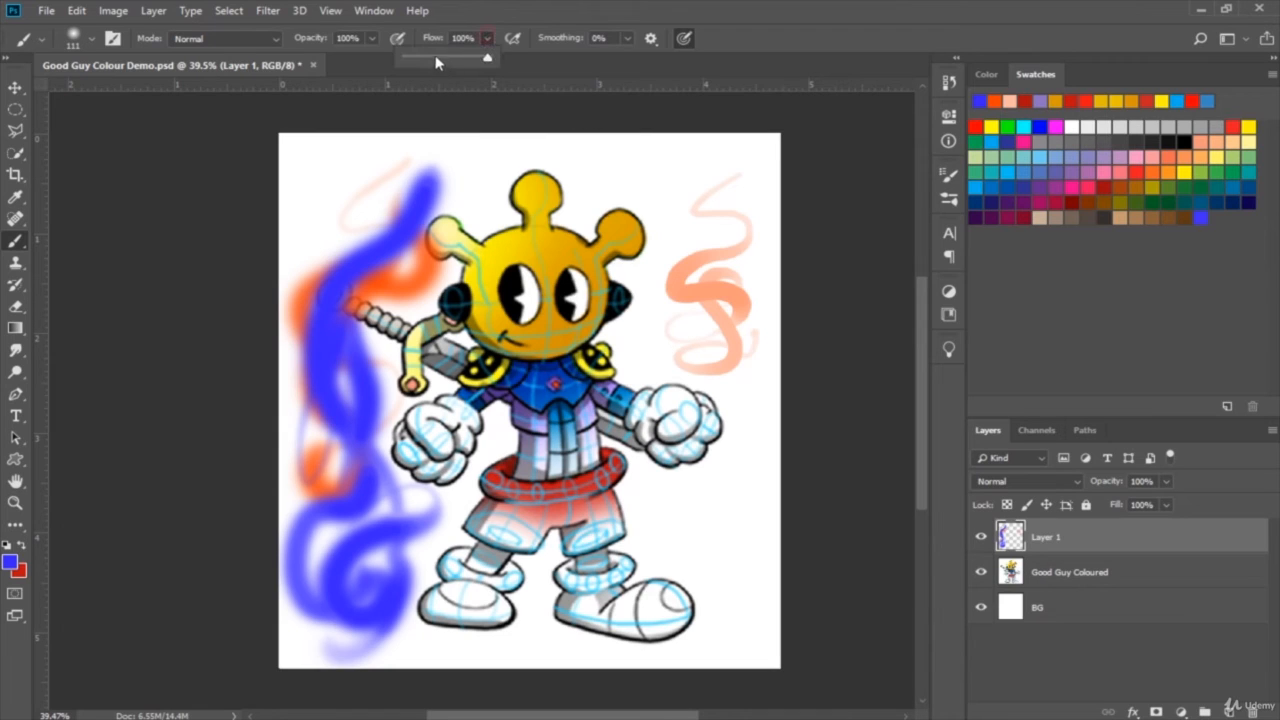
click(520, 4)
mouse_move(338, 228)
mouse_down()
mouse_move(376, 183)
mouse_move(418, 203)
mouse_move(500, 163)
mouse_move(567, 152)
mouse_move(599, 266)
mouse_move(651, 293)
mouse_move(621, 185)
mouse_move(696, 164)
mouse_move(643, 347)
mouse_move(722, 351)
mouse_move(679, 375)
mouse_move(713, 241)
mouse_move(671, 187)
mouse_move(467, 170)
mouse_move(368, 232)
mouse_move(354, 173)
mouse_move(389, 299)
mouse_move(479, 258)
mouse_up()
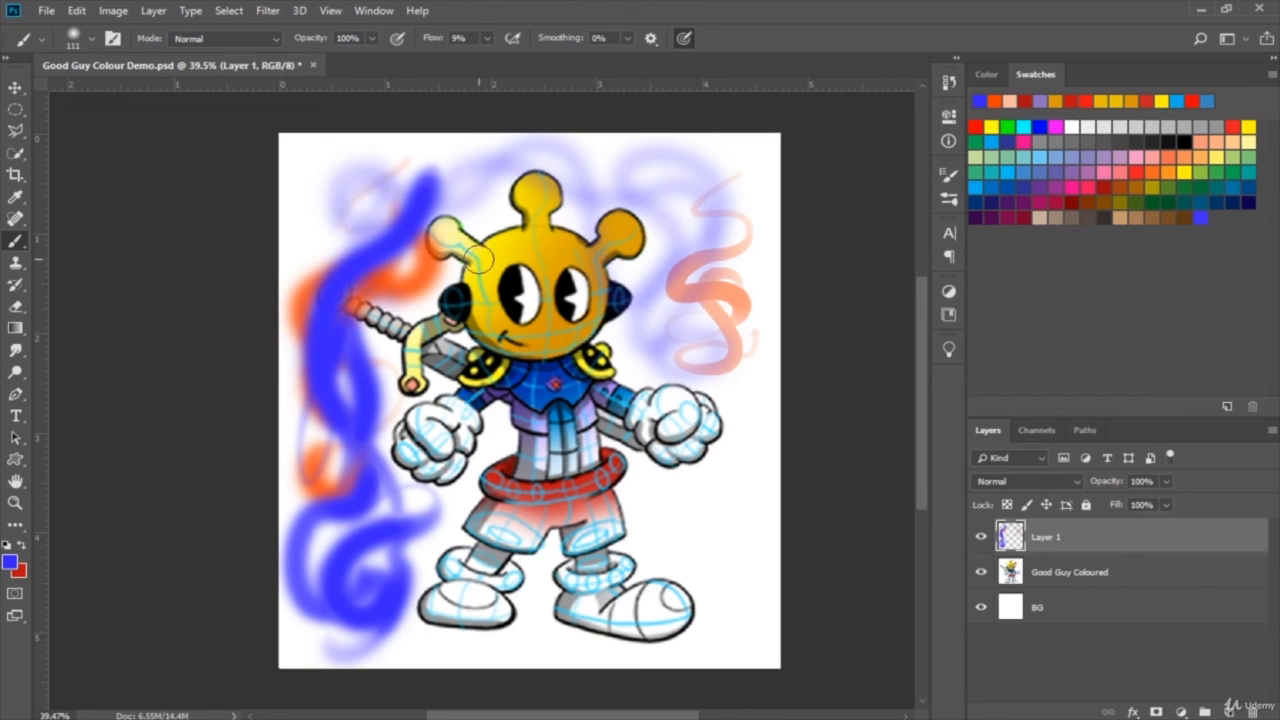
Raise the brush flow to 54%.
click(487, 38)
drag(486, 57, 539, 59)
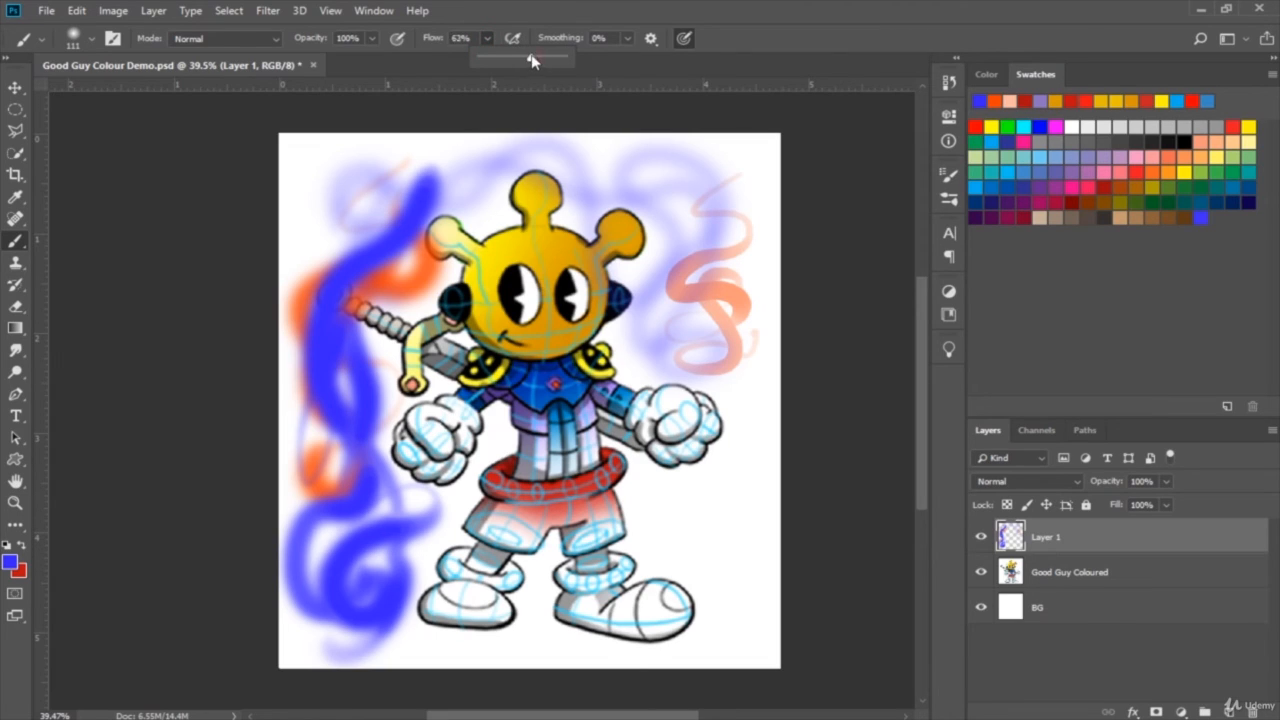
click(560, 19)
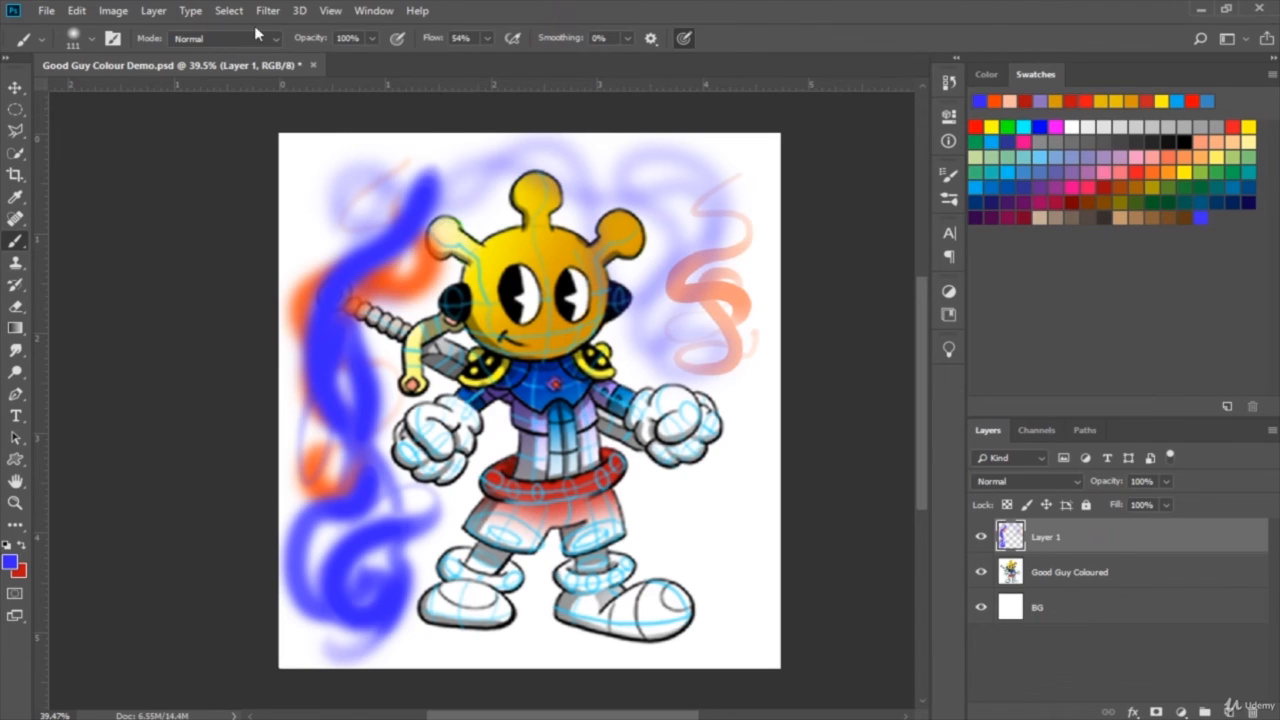
Set brush smoothing to 100% and paint looping blue strokes across the shoes plus a small dab beside the right-hand fist on Layer 1.
click(627, 38)
drag(660, 60, 746, 90)
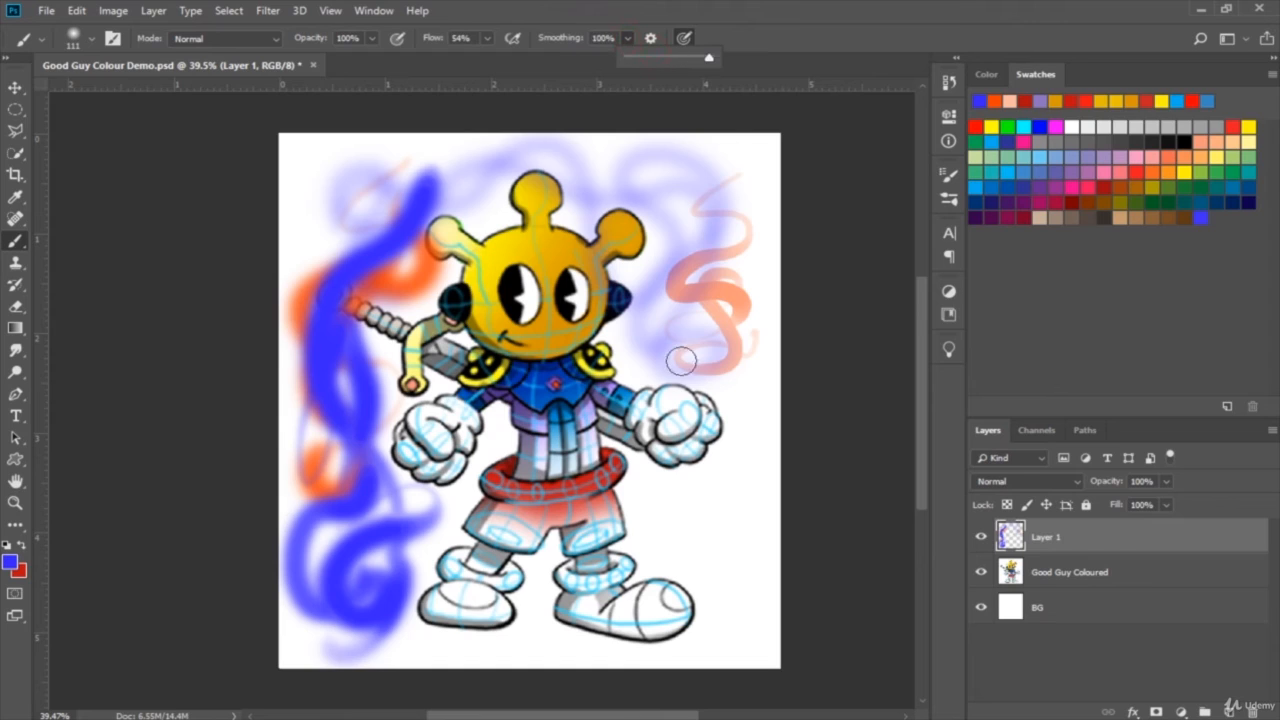
mouse_move(720, 479)
mouse_down()
mouse_move(693, 529)
mouse_move(728, 564)
mouse_move(656, 581)
mouse_move(638, 536)
mouse_move(699, 538)
mouse_move(701, 576)
mouse_move(635, 609)
mouse_move(584, 580)
mouse_move(533, 607)
mouse_move(519, 632)
mouse_move(453, 643)
mouse_move(465, 592)
mouse_move(589, 642)
mouse_move(656, 610)
mouse_move(623, 559)
mouse_move(669, 493)
mouse_move(703, 527)
mouse_move(748, 478)
mouse_up()
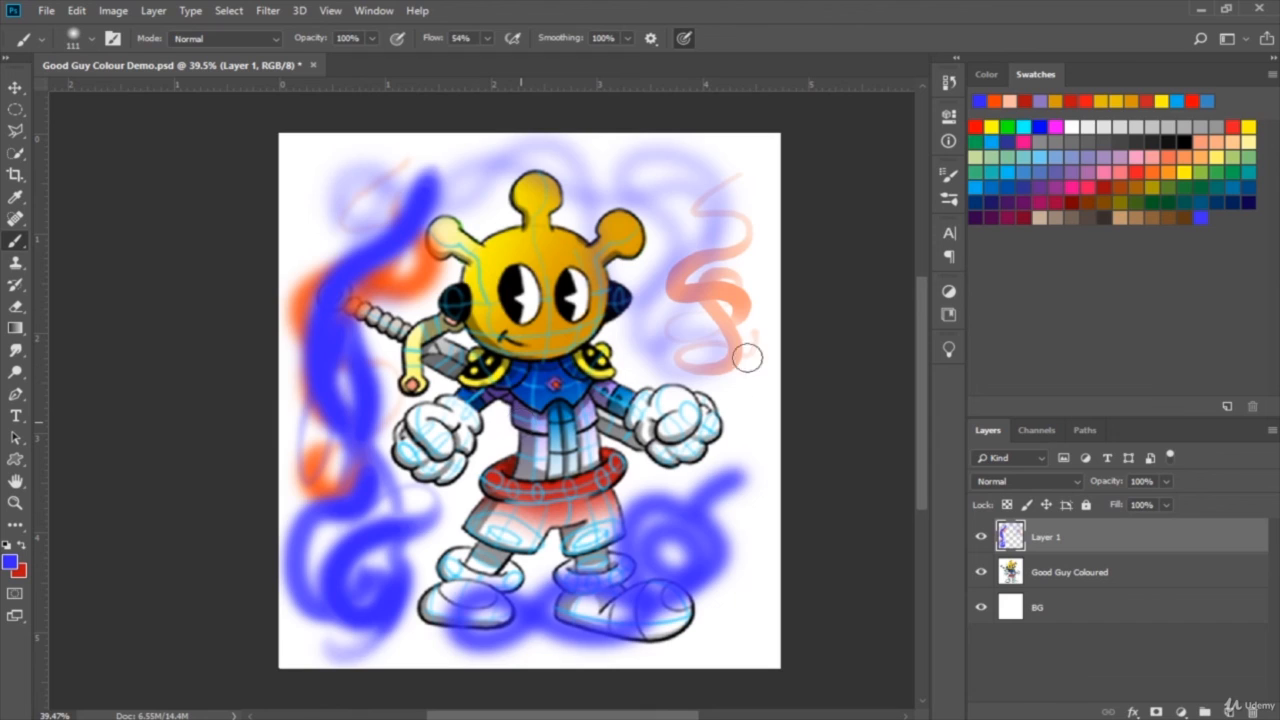
drag(750, 414, 765, 462)
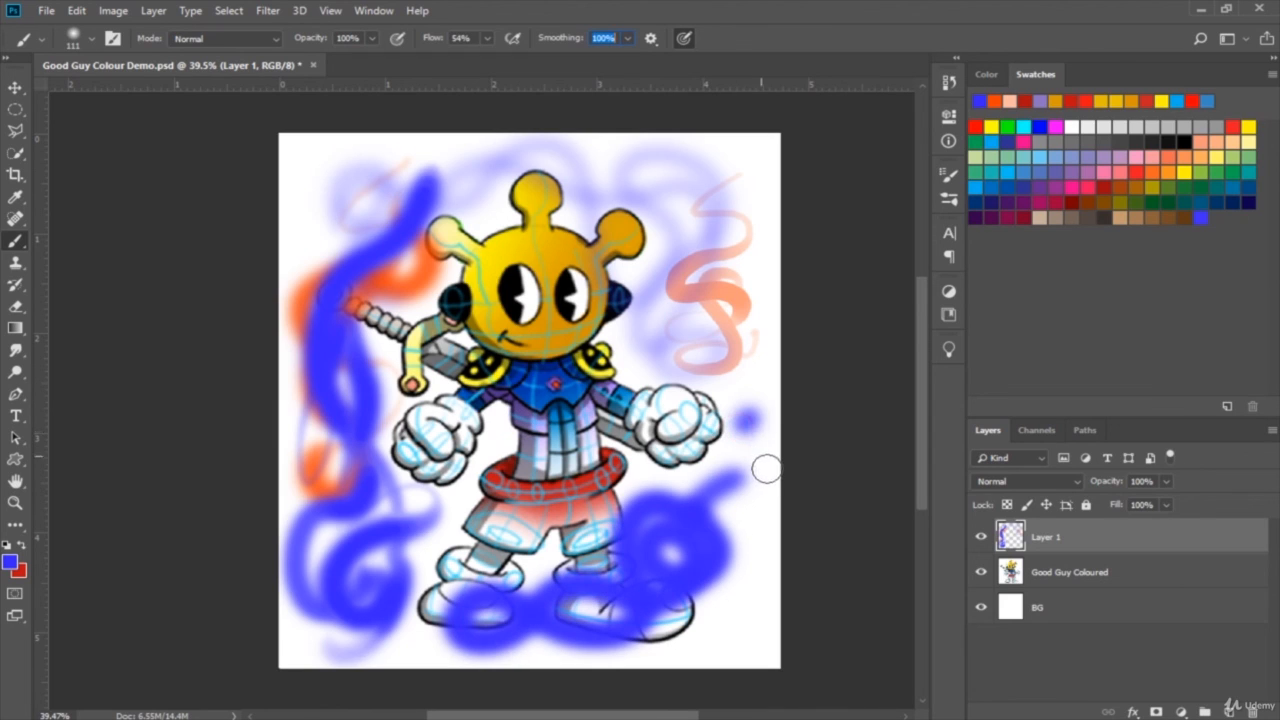